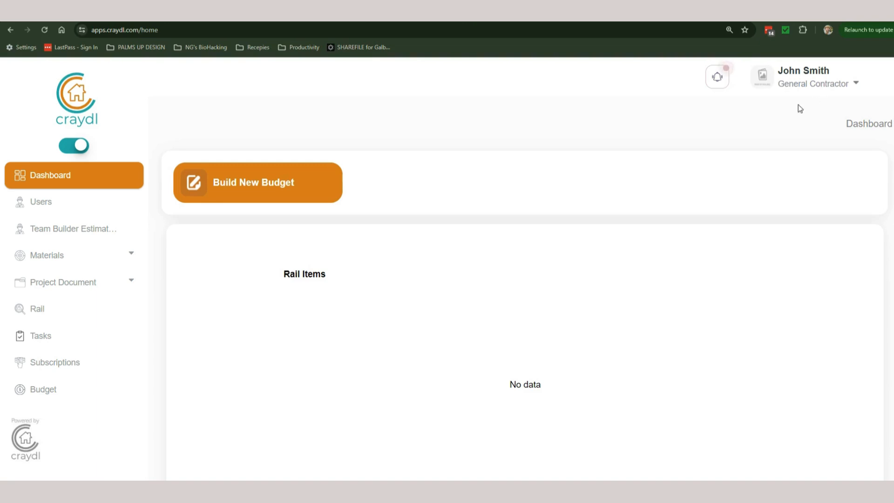
# Start building a new budget and set its project type to New Home
pyautogui.click(255, 186)
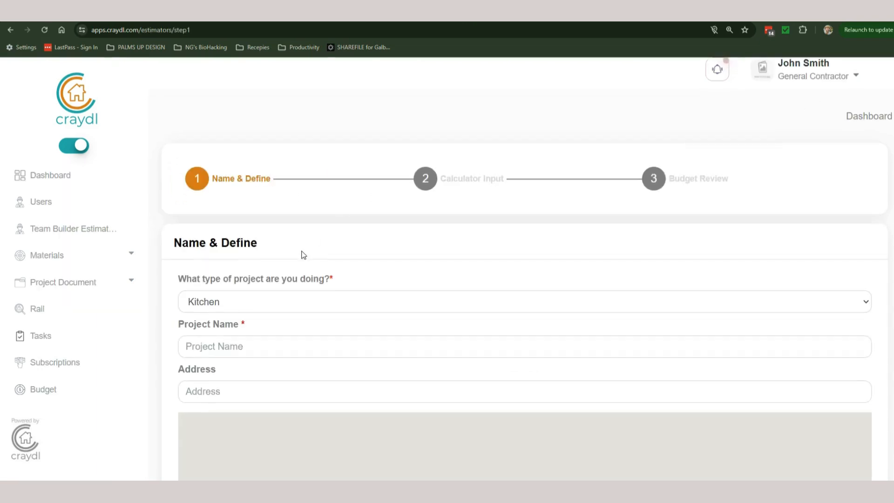
pyautogui.scroll(-1, 303, 255)
pyautogui.click(242, 264)
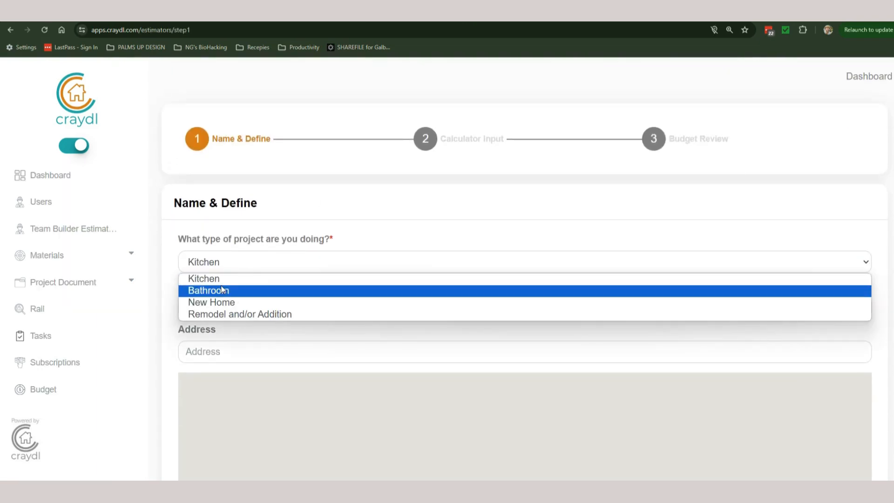
pyautogui.click(232, 303)
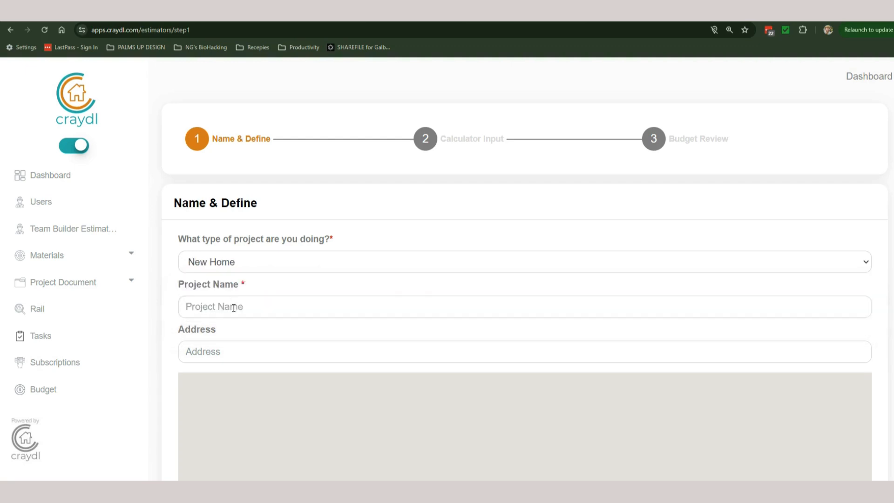
pyautogui.click(244, 264)
# Name the project "Test Project in May" and fill in the project's street address from the suggested matches
pyautogui.click(229, 306)
pyautogui.write('Test Project in May')
pyautogui.press('Tab')
pyautogui.write('4646')
pyautogui.rightClick(415, 238)
pyautogui.click(294, 350)
pyautogui.click(270, 373)
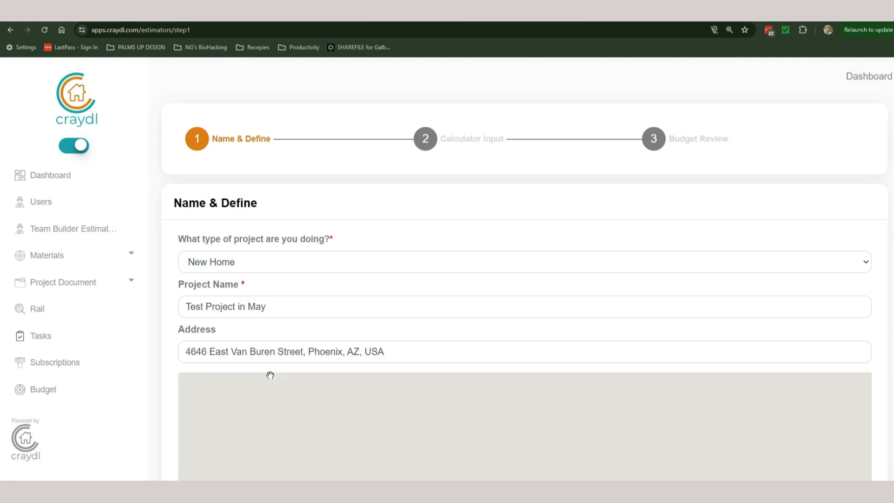
# Save the project definition with the description left blank and continue to the calculator input
pyautogui.scroll(-5, 392, 351)
pyautogui.click(317, 358)
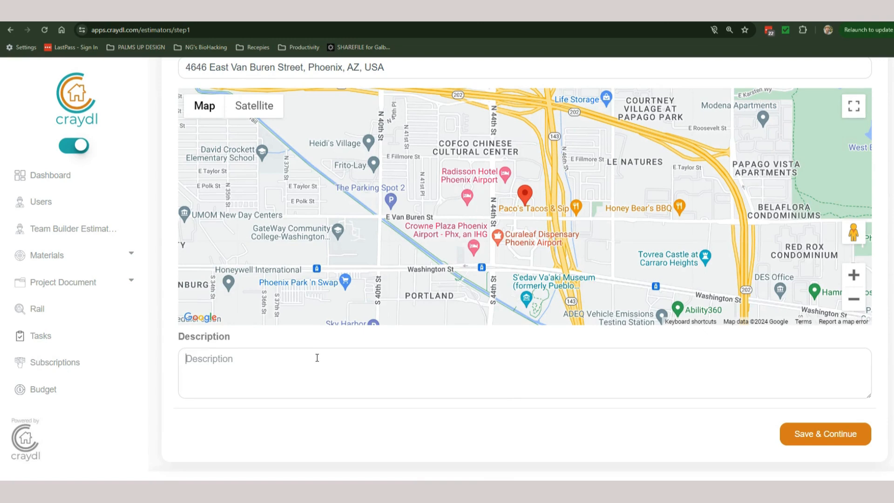
pyautogui.scroll(3, 393, 343)
pyautogui.scroll(-4, 393, 343)
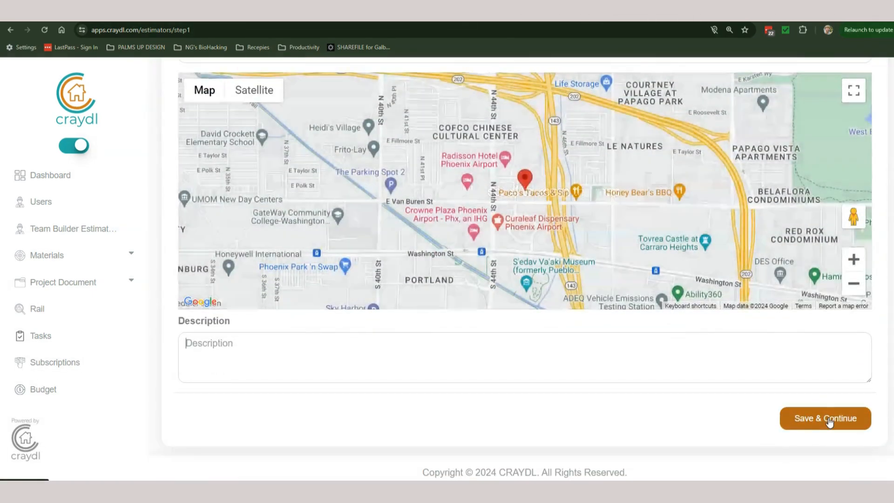
pyautogui.click(828, 421)
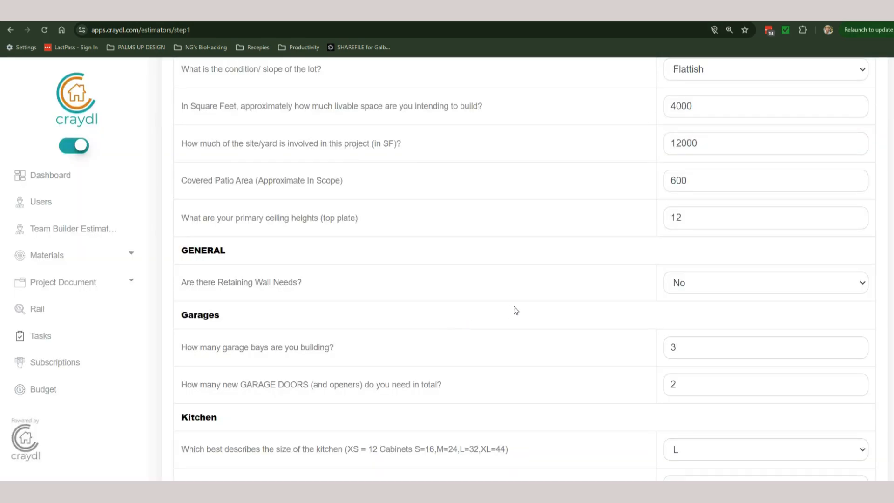
# Review the General Space questions, including the price-to-quality and demolition options, site area, covered patio area and ceiling height
pyautogui.scroll(3, 512, 310)
pyautogui.scroll(1, 532, 275)
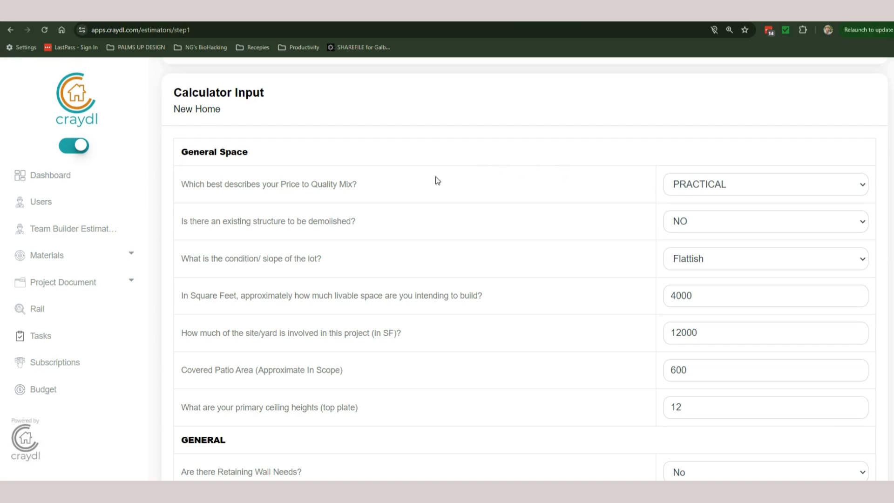
pyautogui.click(700, 188)
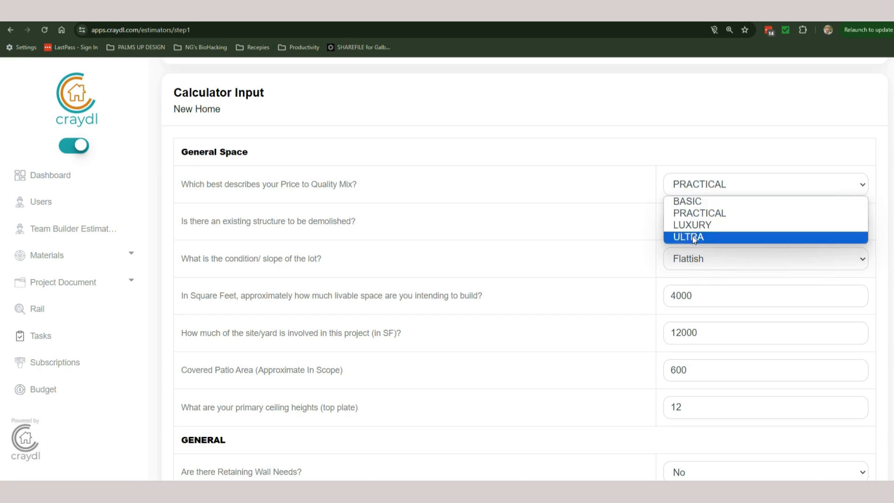
pyautogui.click(631, 207)
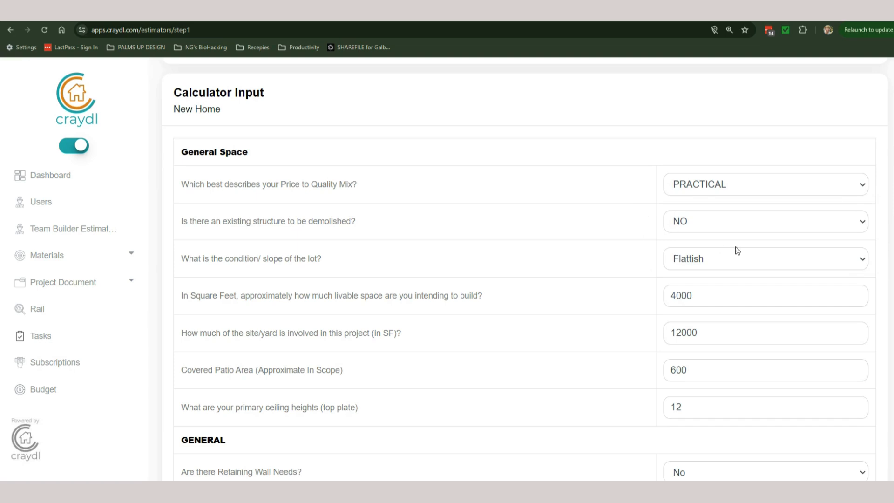
pyautogui.click(717, 222)
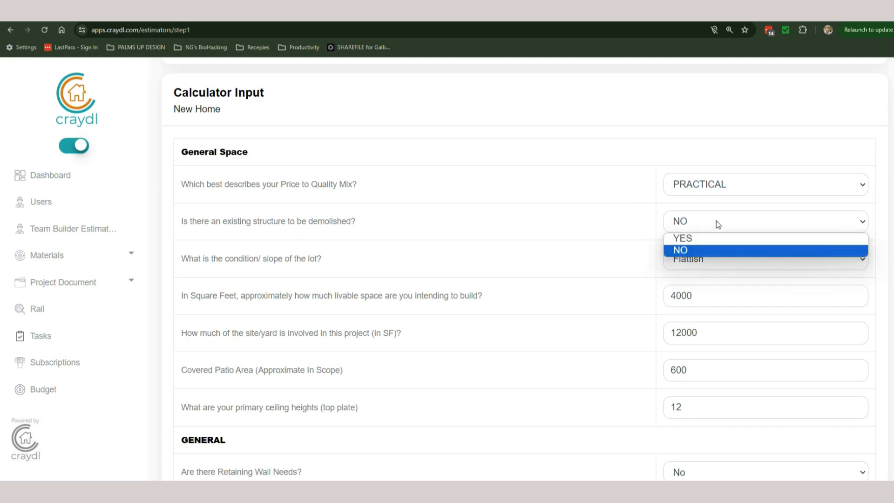
pyautogui.click(717, 223)
pyautogui.scroll(-1, 707, 218)
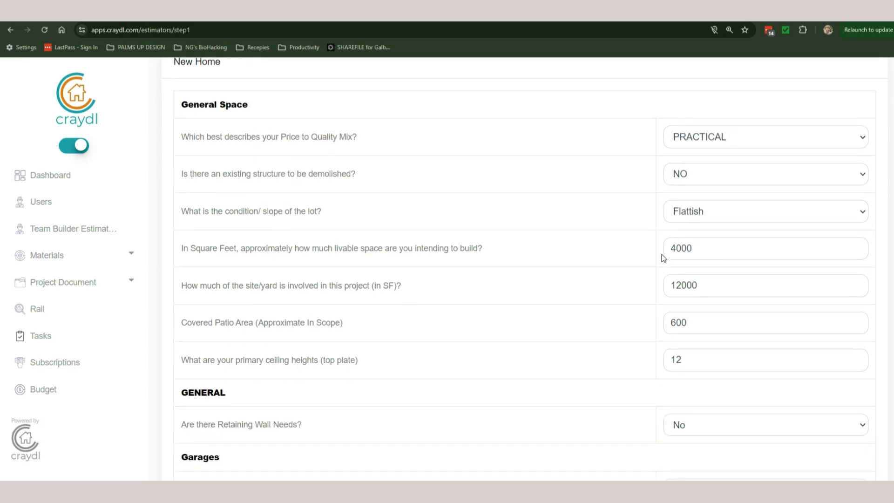
pyautogui.scroll(-2, 703, 293)
pyautogui.moveTo(719, 196); pyautogui.dragTo(644, 189)
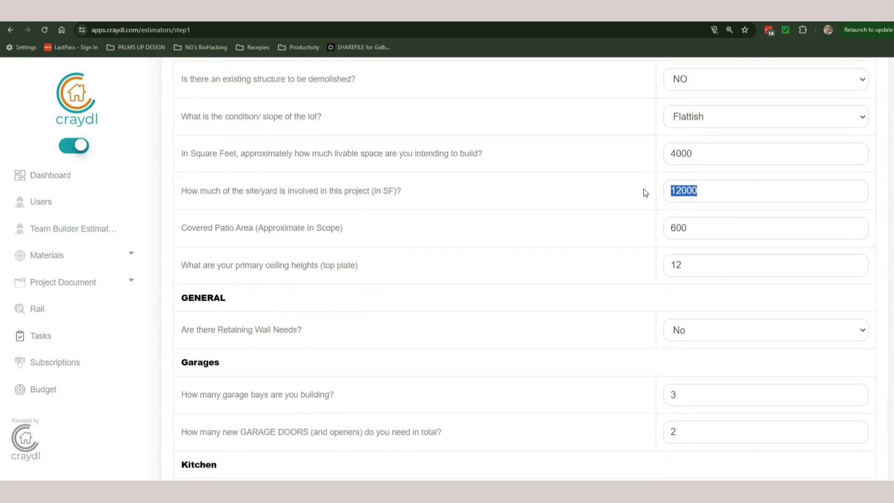
pyautogui.click(709, 228)
pyautogui.scroll(-2, 708, 228)
pyautogui.moveTo(700, 170); pyautogui.dragTo(642, 173)
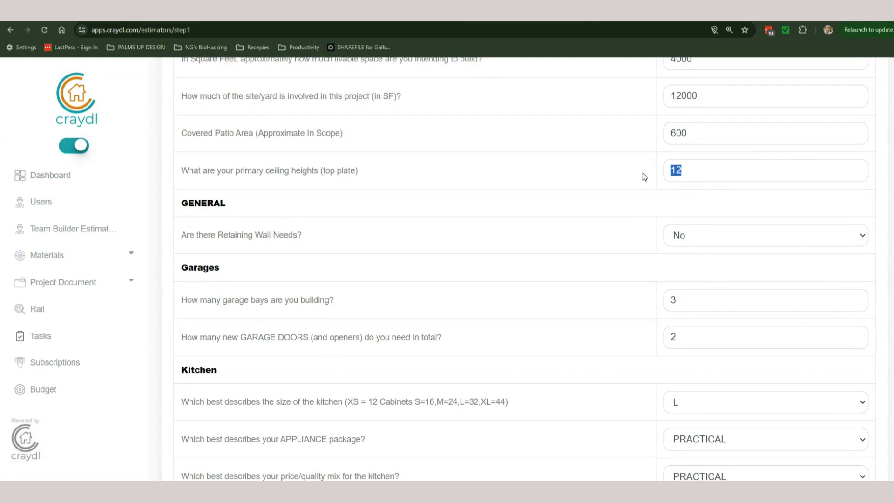
# Set the retaining wall needs to Yes and select the foundation retaining wall length value
pyautogui.click(688, 236)
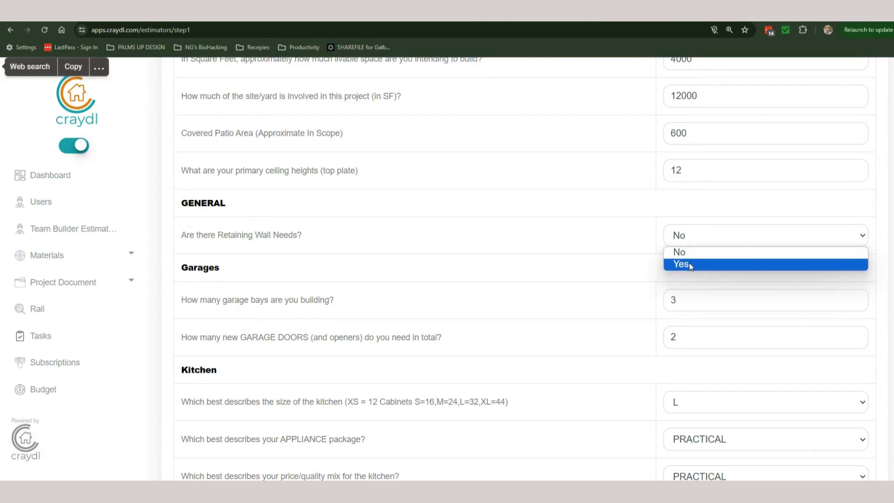
pyautogui.click(690, 266)
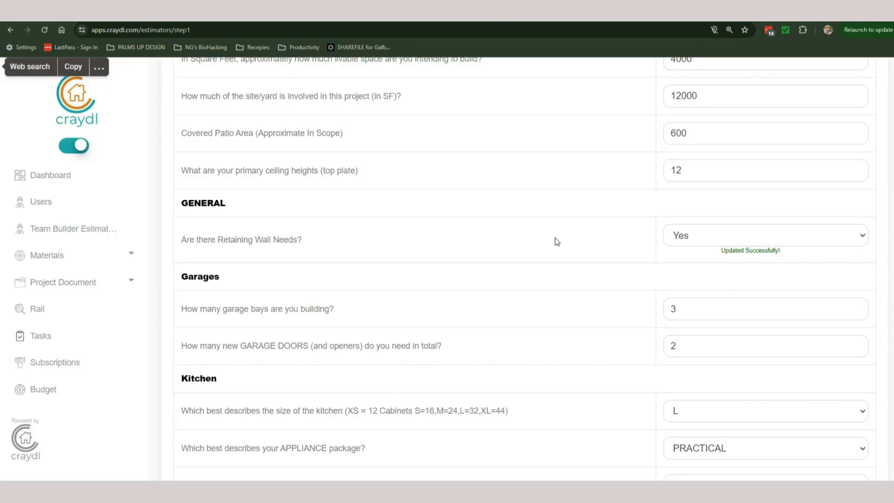
pyautogui.moveTo(689, 272); pyautogui.dragTo(652, 273)
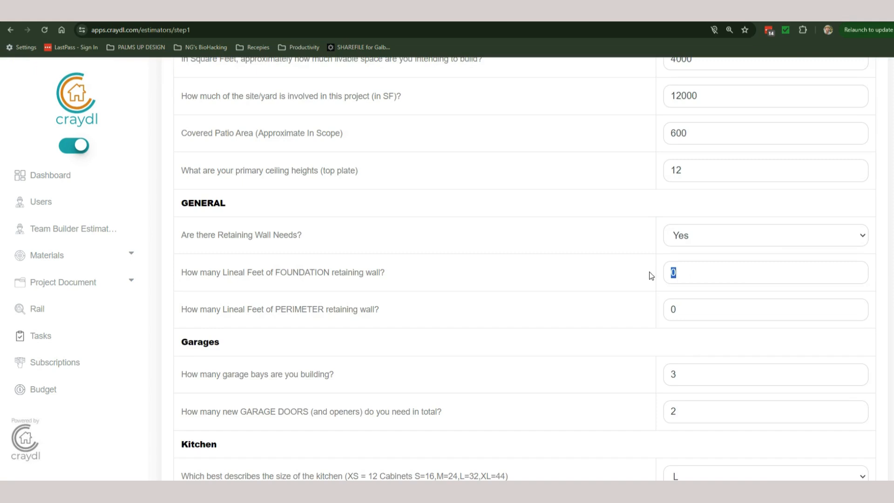
# Review the garage bay and door counts, the kitchen size scale and the appliance package options
pyautogui.scroll(-3, 653, 273)
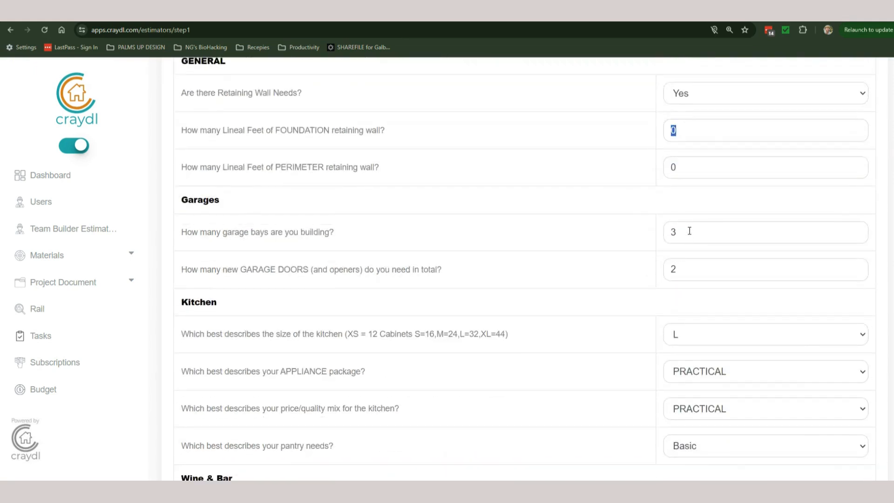
pyautogui.scroll(-2, 690, 230)
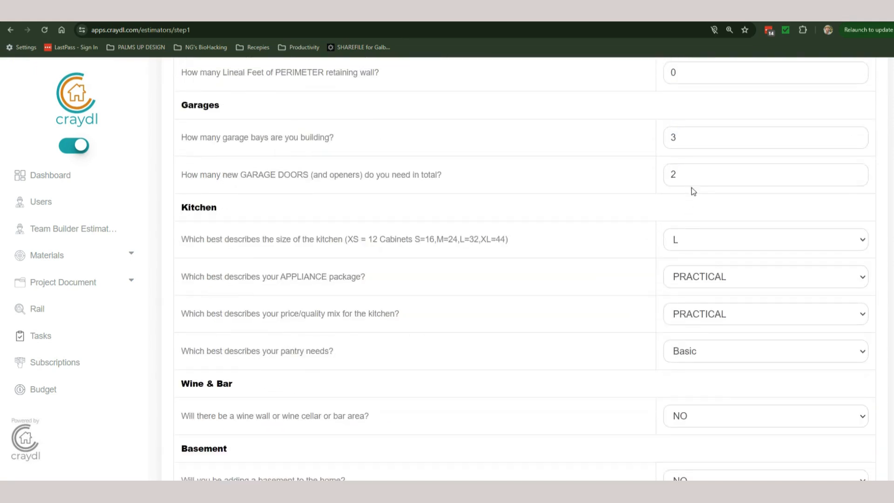
pyautogui.scroll(-2, 693, 184)
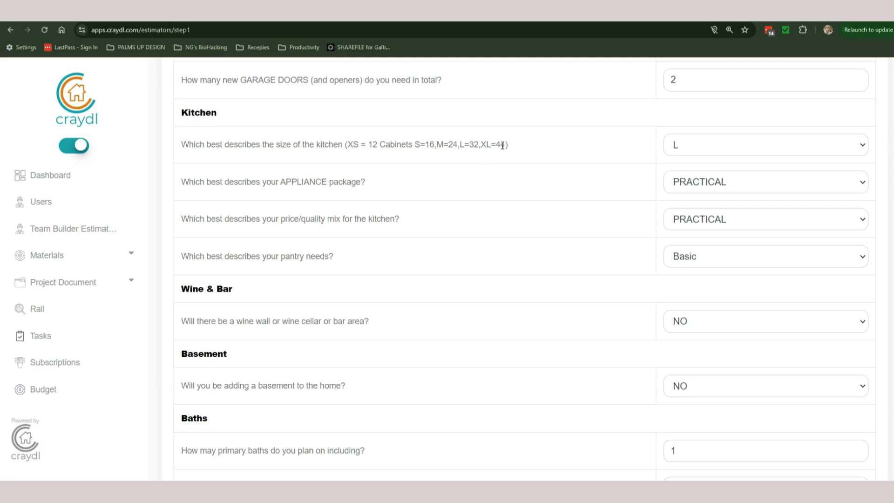
pyautogui.doubleClick(460, 144)
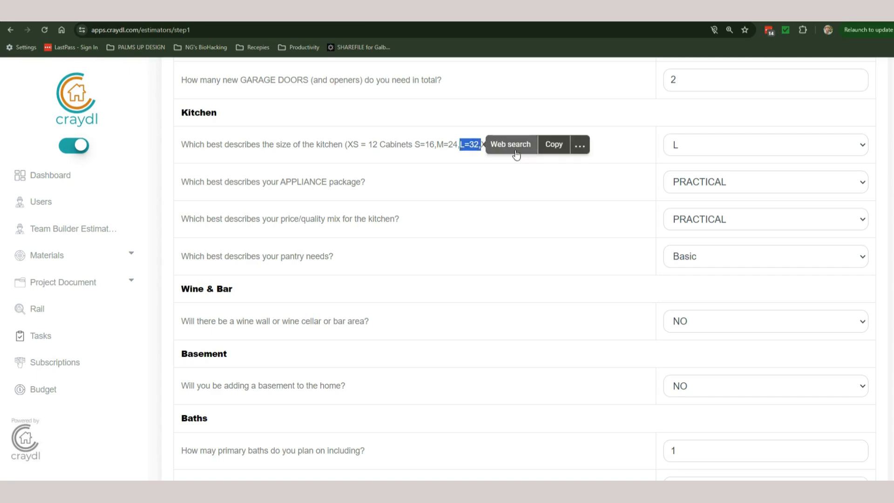
pyautogui.click(504, 188)
pyautogui.click(691, 186)
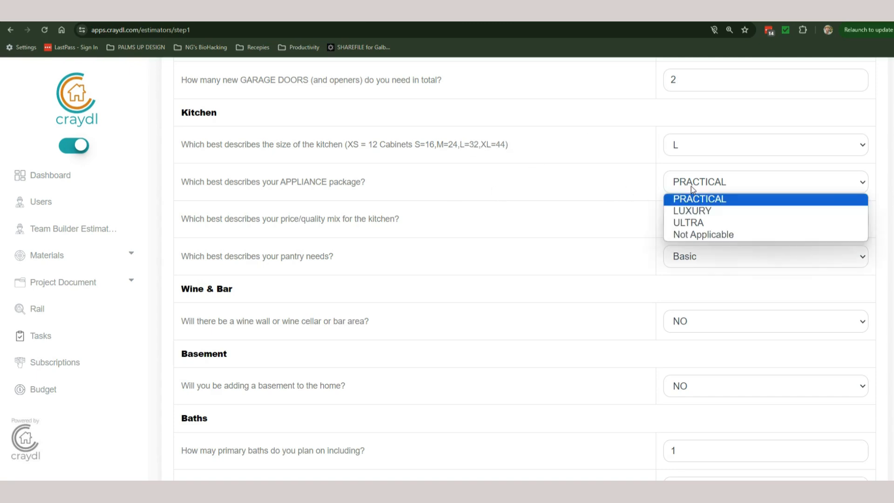
pyautogui.click(598, 186)
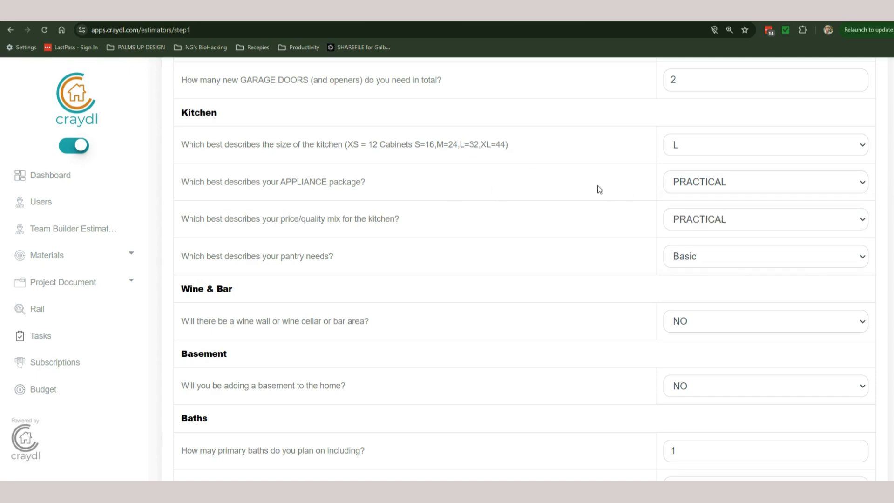
# Set the kitchen's pantry needs to Messy Kitchen and its messy kitchen/pantry option to Cabs+Plumbing
pyautogui.click(715, 259)
pyautogui.click(710, 309)
pyautogui.scroll(-1, 559, 261)
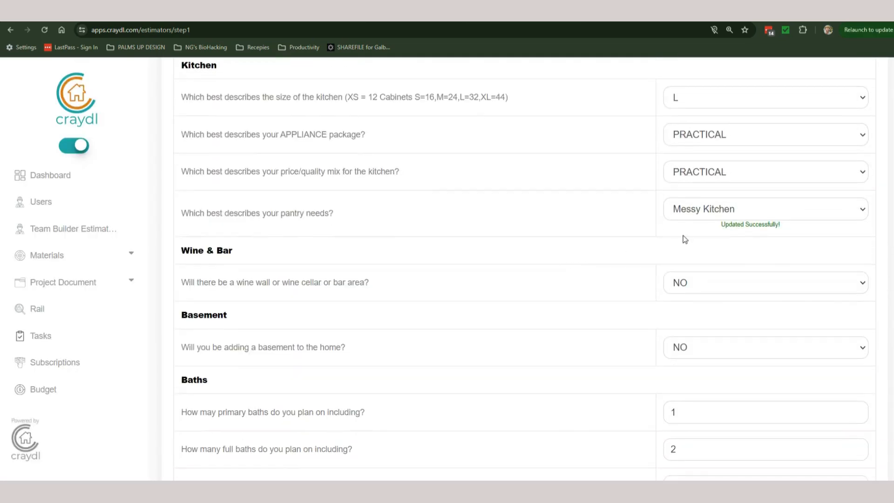
pyautogui.click(706, 253)
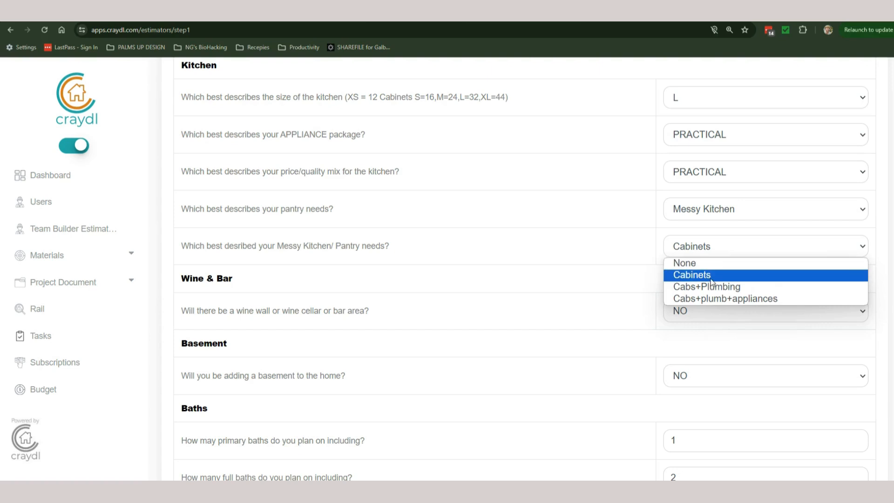
pyautogui.click(709, 286)
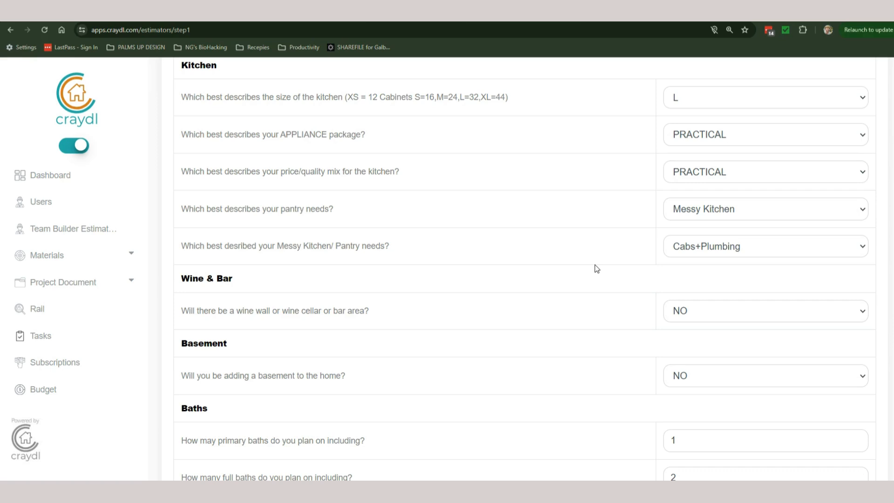
# Set the primary bedroom closets to CUSTOM in the Bedrooms section
pyautogui.scroll(-3, 595, 269)
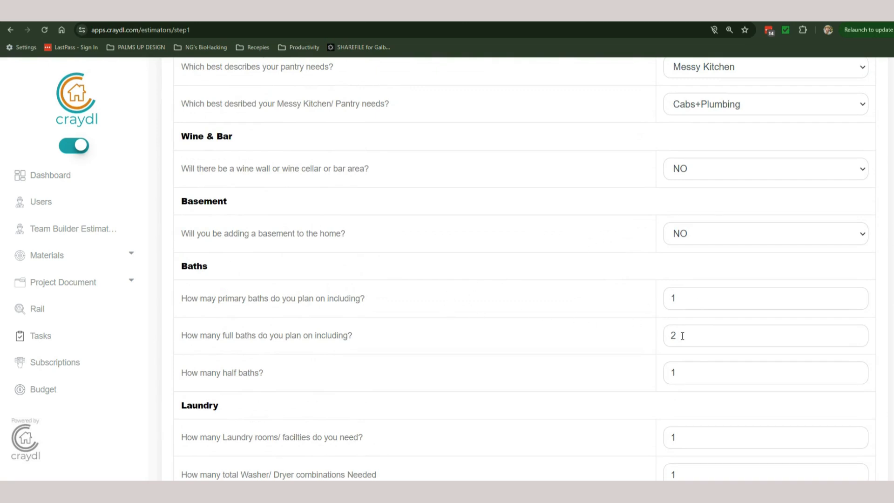
pyautogui.scroll(-1, 682, 336)
pyautogui.scroll(-4, 685, 335)
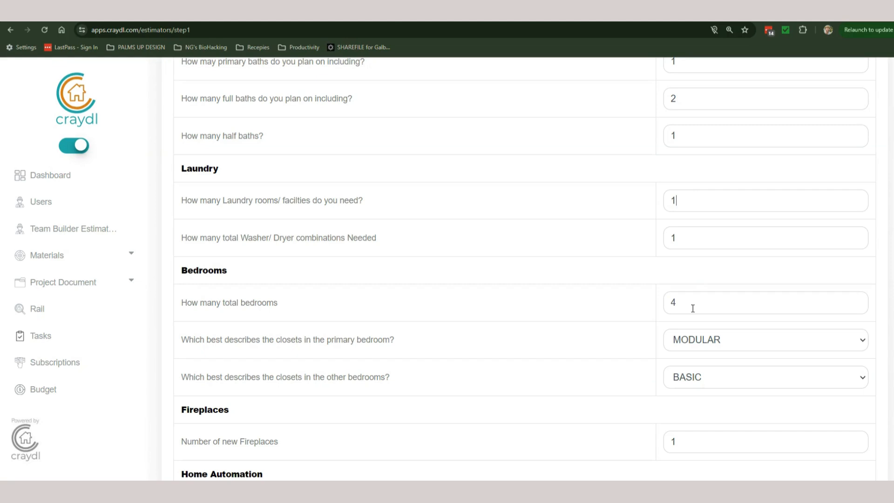
pyautogui.click(681, 348)
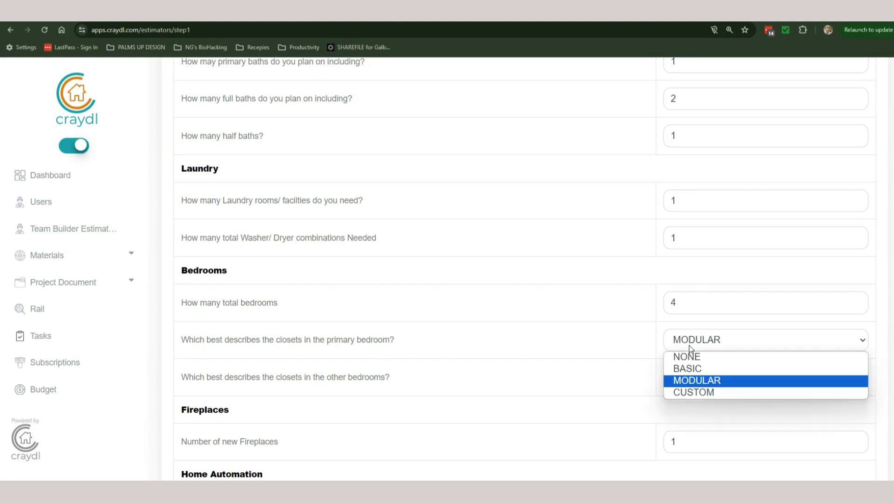
pyautogui.click(692, 392)
pyautogui.scroll(-2, 680, 386)
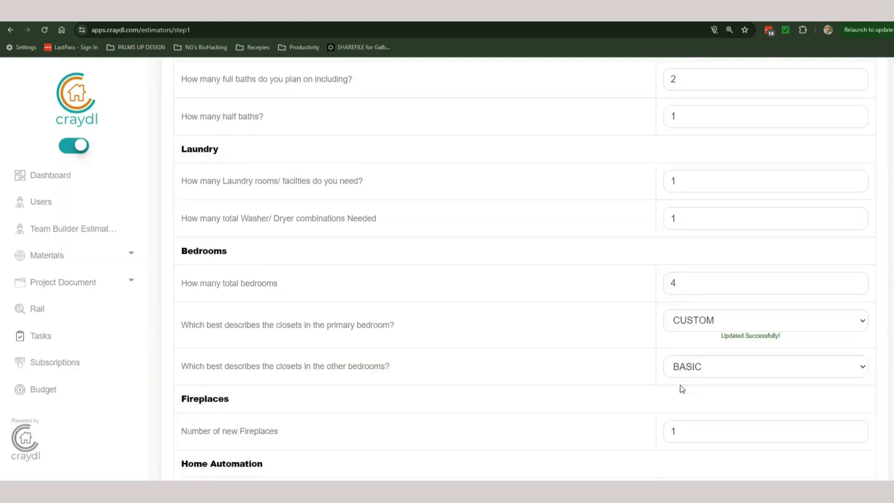
# Review the home automation, gas, fire suppression, exterior doors and windows, and exterior cladding questions
pyautogui.scroll(-2, 697, 300)
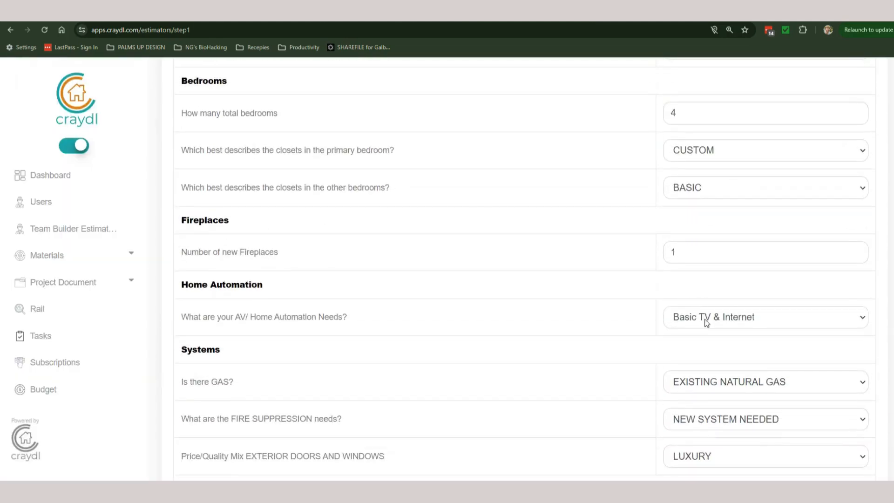
pyautogui.click(706, 321)
pyautogui.click(706, 323)
pyautogui.scroll(-2, 705, 320)
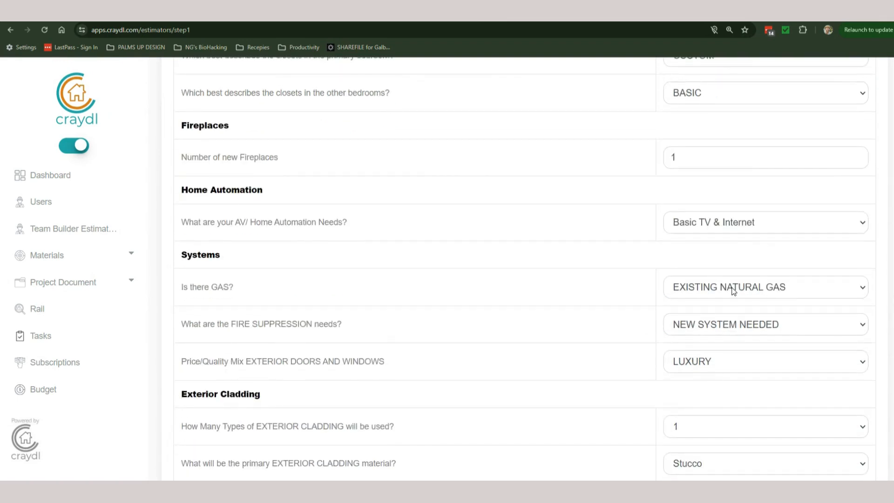
pyautogui.scroll(-2, 494, 316)
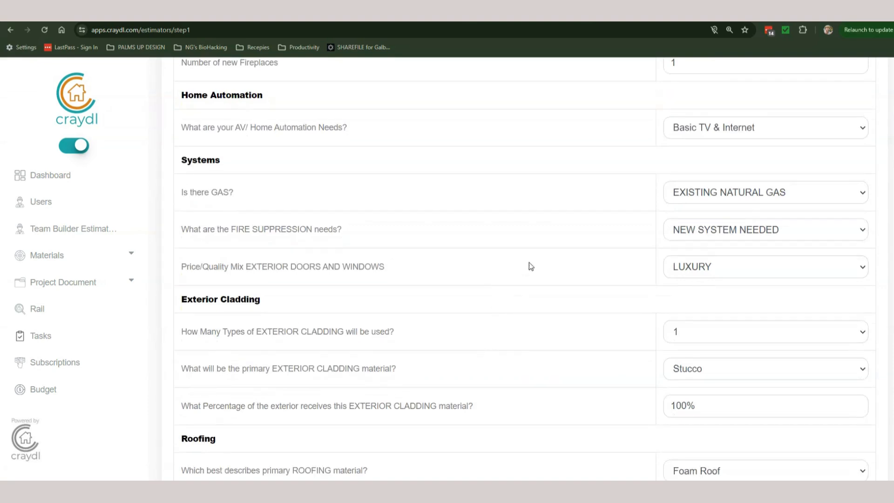
pyautogui.click(707, 275)
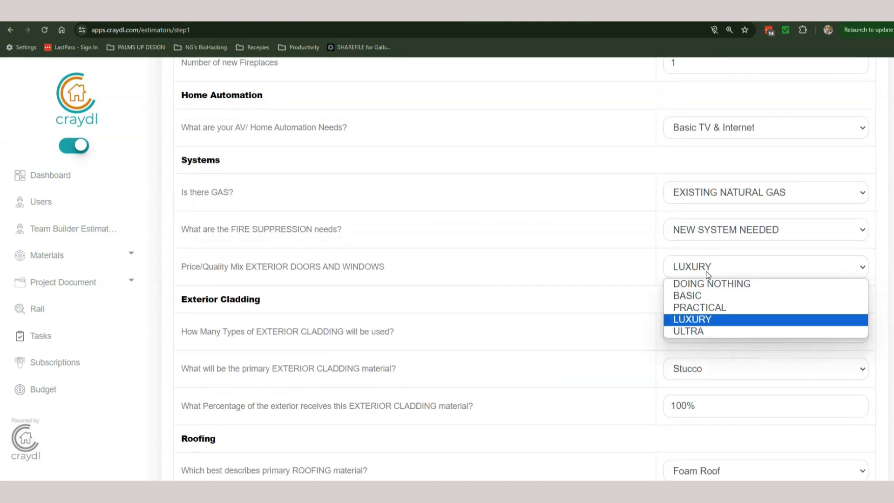
pyautogui.click(552, 270)
pyautogui.scroll(-2, 552, 279)
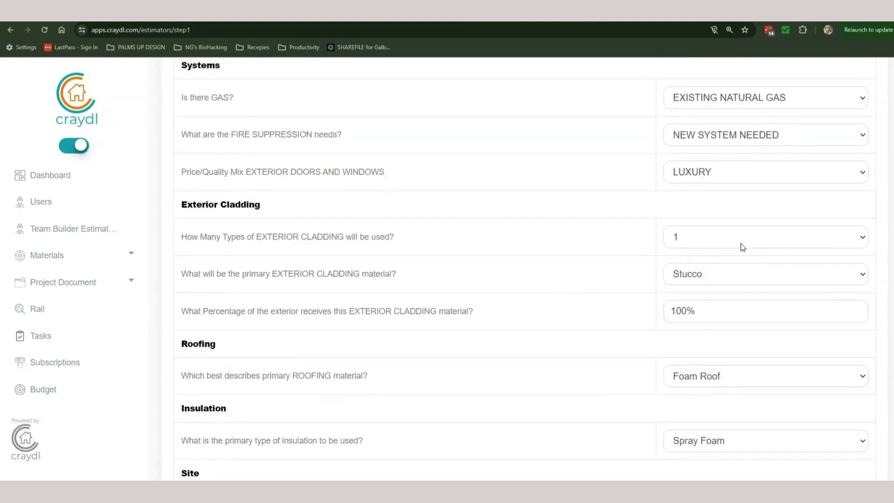
# Review the exterior cladding, roofing, insulation and dirt import questions and the insulation type options
pyautogui.click(708, 278)
pyautogui.click(709, 278)
pyautogui.scroll(-2, 706, 339)
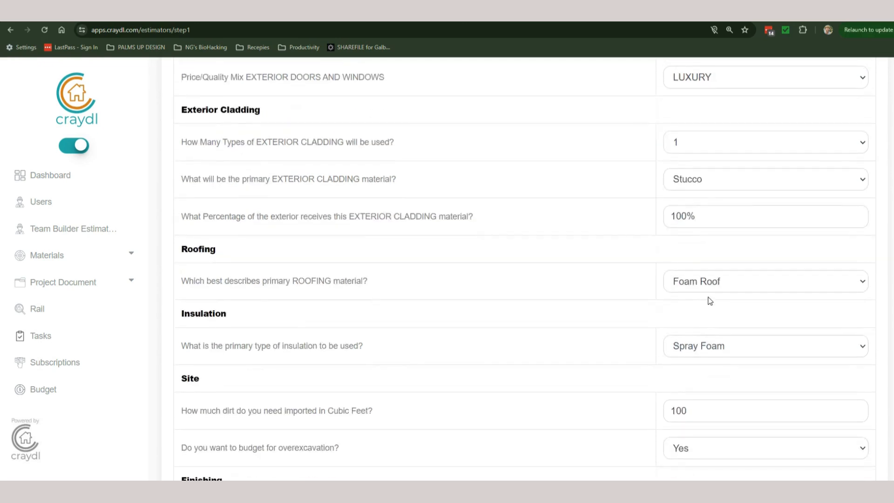
pyautogui.scroll(-2, 714, 292)
pyautogui.click(718, 260)
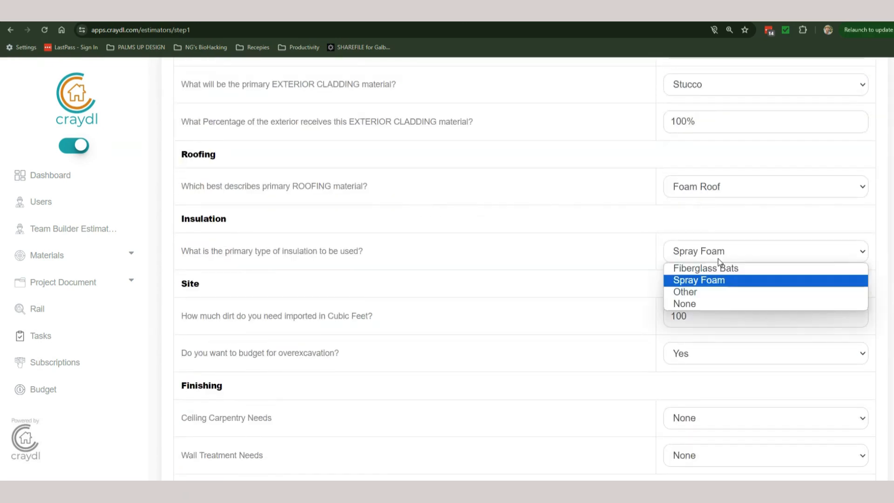
pyautogui.click(718, 259)
pyautogui.scroll(-2, 638, 264)
pyautogui.doubleClick(695, 227)
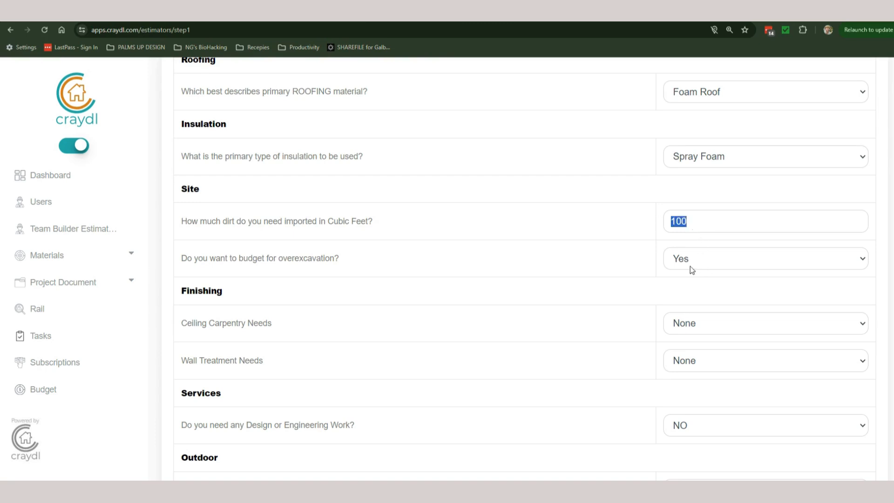
# Set the ceiling carpentry needs to T&G and the percentage of ceiling receiving treatment to 10%
pyautogui.scroll(-2, 627, 277)
pyautogui.click(703, 232)
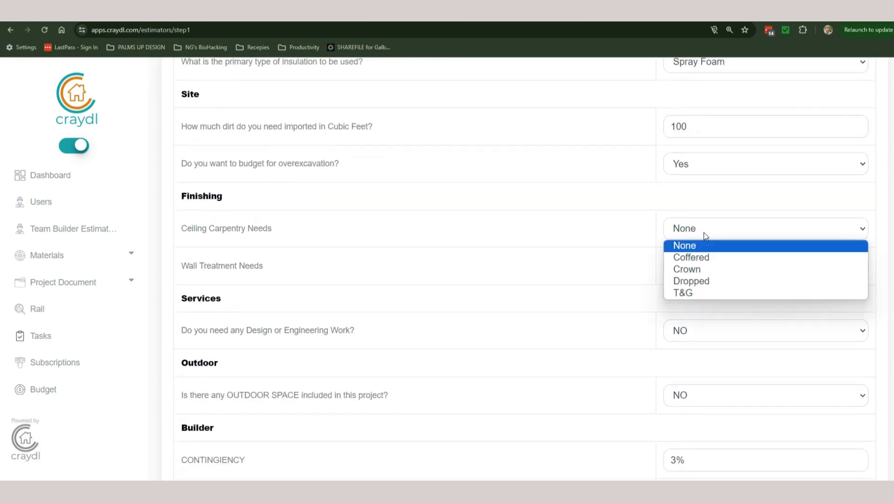
pyautogui.click(697, 292)
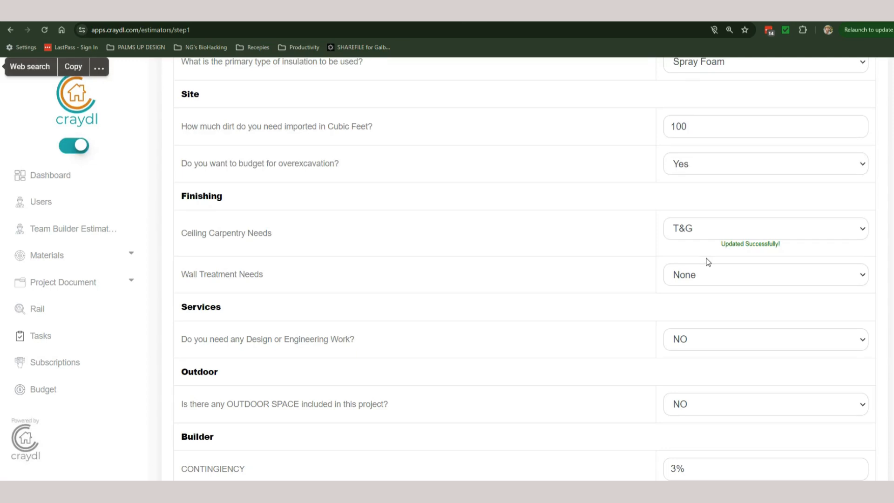
pyautogui.tripleClick(701, 268)
pyautogui.write('10%')
pyautogui.click(553, 294)
# Answer YES to needing design or engineering work in the Services section
pyautogui.scroll(-2, 655, 259)
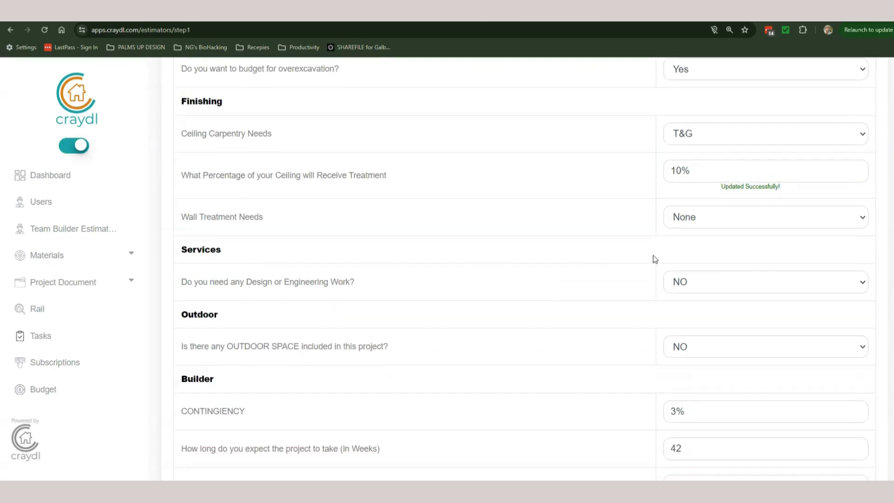
pyautogui.click(696, 279)
pyautogui.click(689, 274)
pyautogui.click(691, 291)
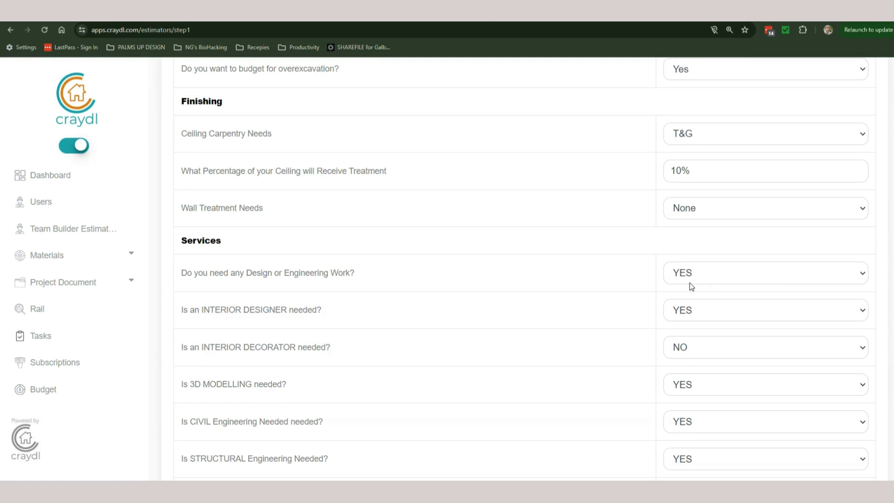
# Include outdoor space in the project and set the outdoor taste and budget level to LUXURY
pyautogui.scroll(-5, 689, 283)
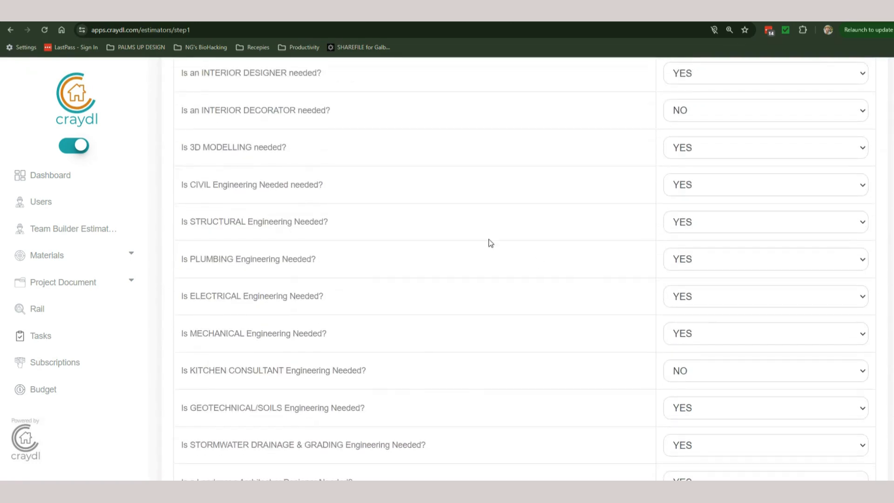
pyautogui.scroll(-2, 265, 386)
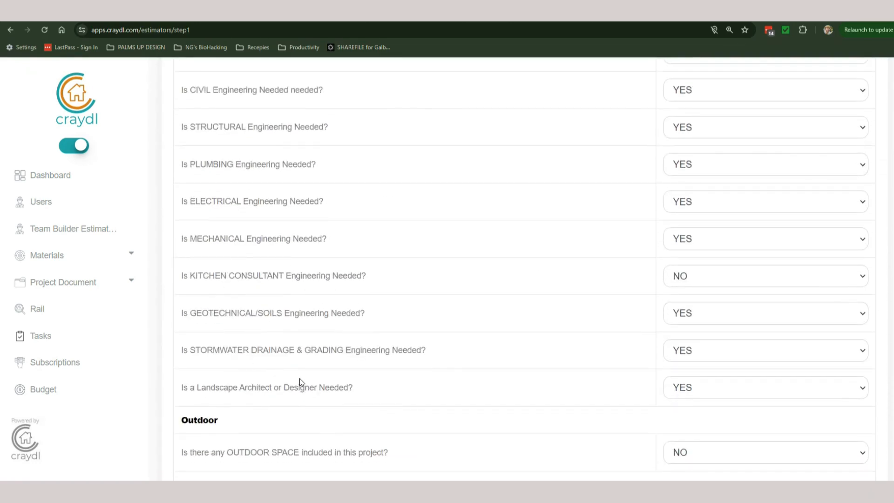
pyautogui.scroll(-3, 300, 382)
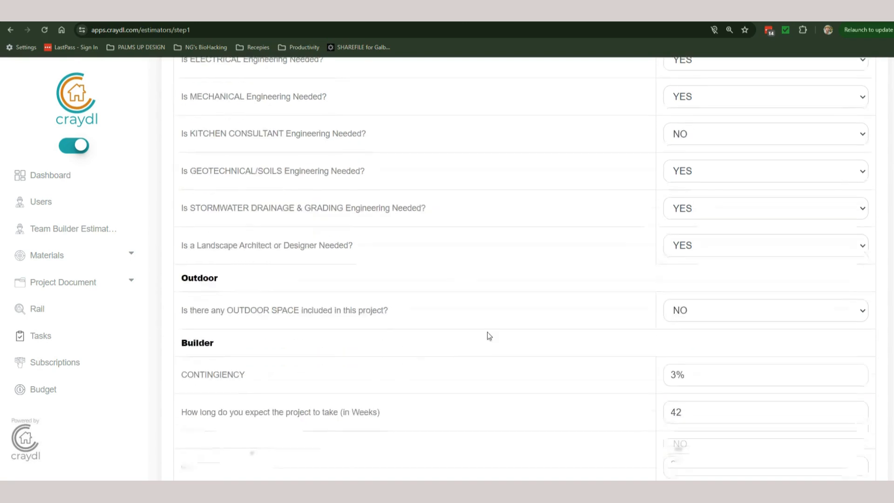
pyautogui.scroll(1, 701, 371)
pyautogui.click(699, 367)
pyautogui.click(696, 371)
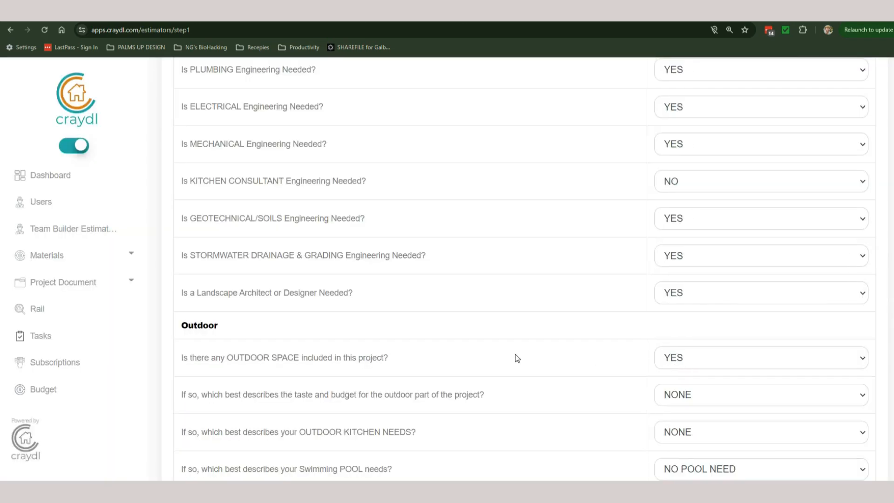
pyautogui.scroll(-2, 515, 357)
pyautogui.click(685, 299)
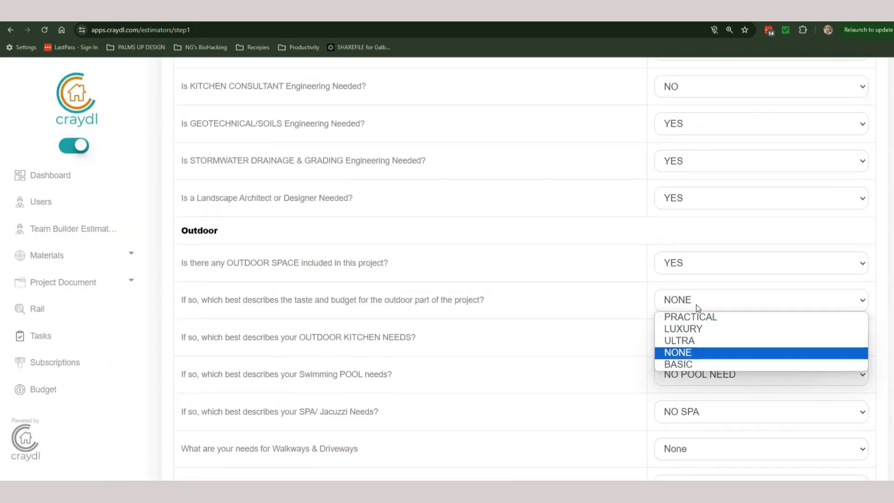
pyautogui.click(686, 328)
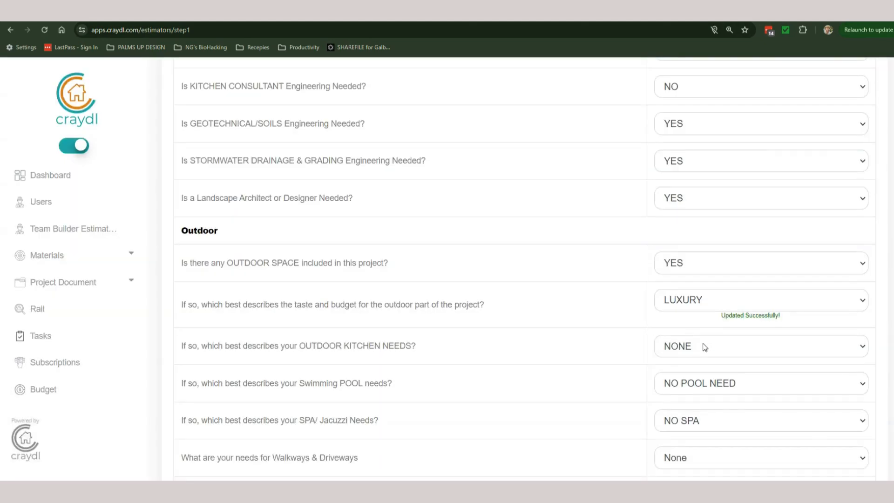
# Check the options for the outdoor kitchen and swimming pool needs
pyautogui.click(693, 342)
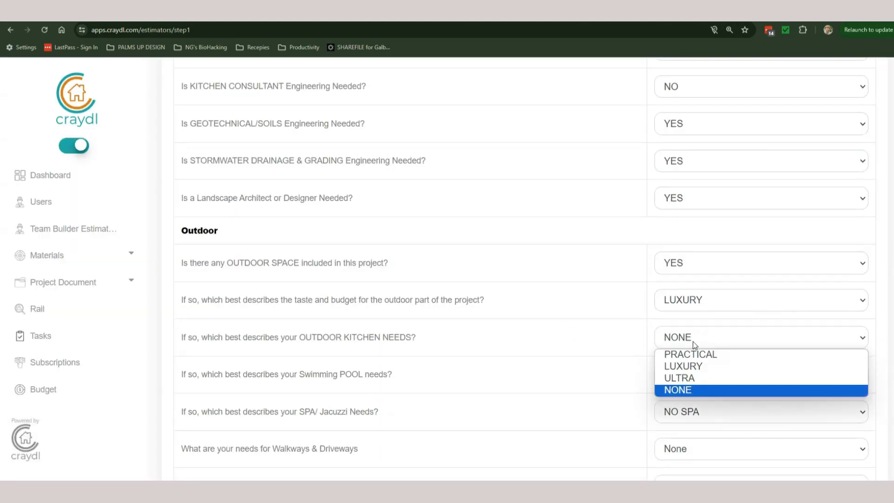
pyautogui.click(693, 342)
pyautogui.click(694, 373)
pyautogui.click(622, 371)
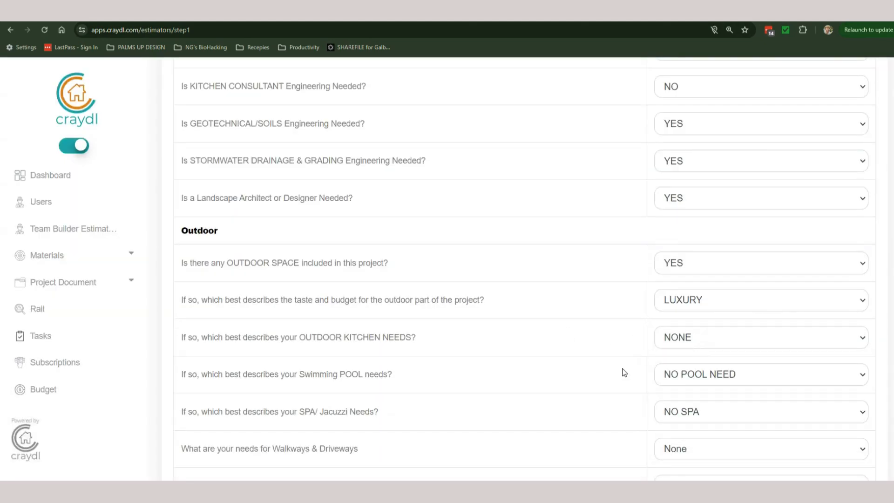
# Set the walkways and driveways needs to Practical and the additional hardscaping needs to Ultra
pyautogui.scroll(-2, 688, 356)
pyautogui.click(682, 371)
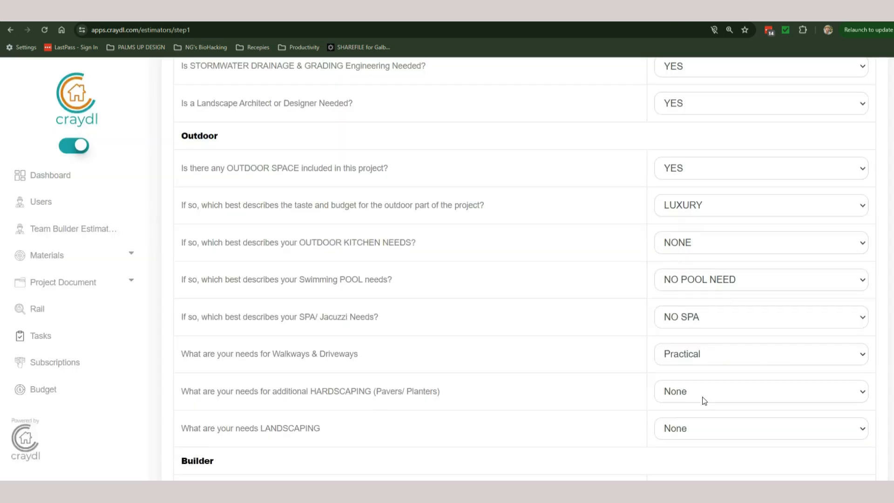
pyautogui.click(701, 392)
pyautogui.click(693, 423)
# Set the landscaping needs to Luxury in the Outdoor section
pyautogui.click(693, 427)
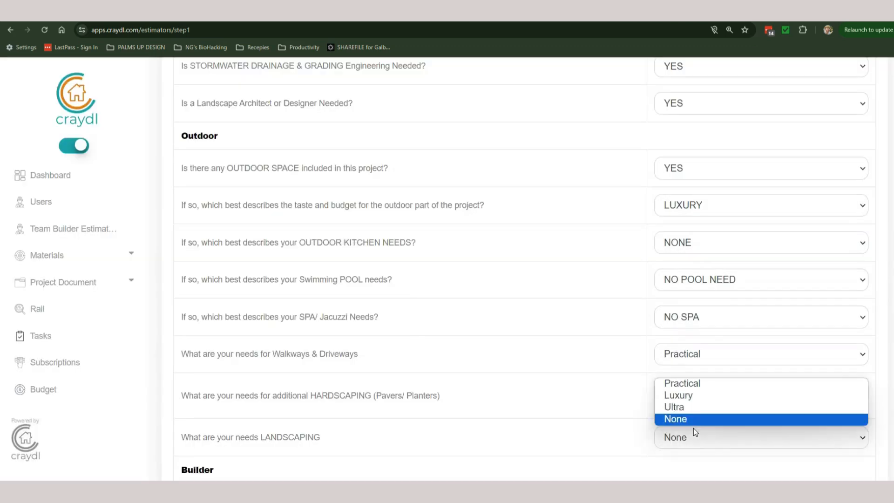
pyautogui.click(692, 389)
pyautogui.click(688, 431)
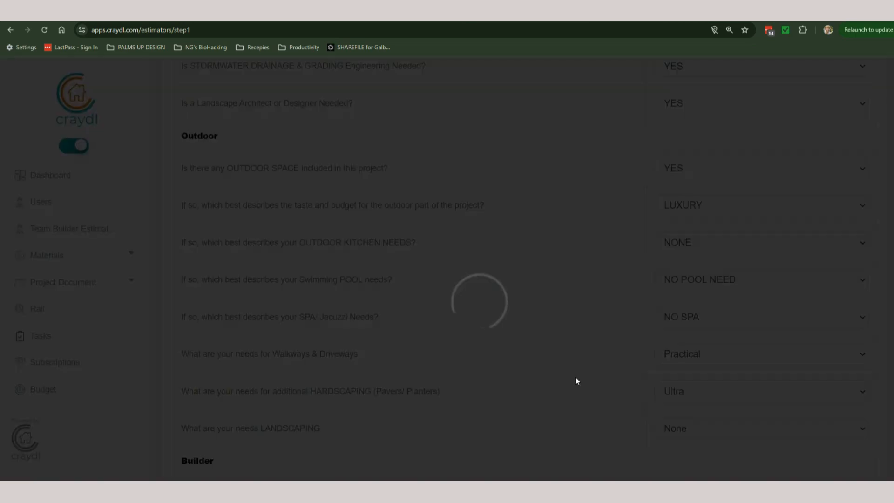
pyautogui.scroll(-4, 575, 380)
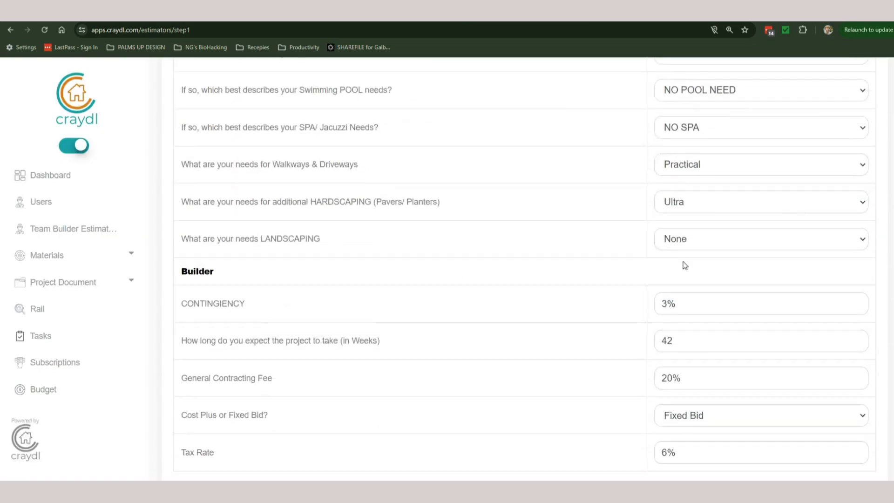
pyautogui.click(683, 245)
pyautogui.click(679, 266)
# Set the expected project duration to 52 weeks in the Builder section
pyautogui.scroll(-2, 554, 303)
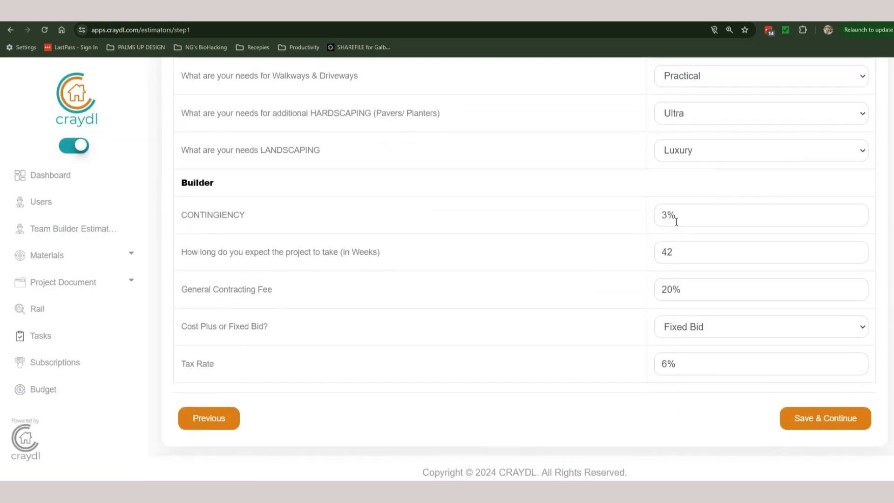
pyautogui.press('Tab')
pyautogui.write('52')
pyautogui.scroll(2, 629, 249)
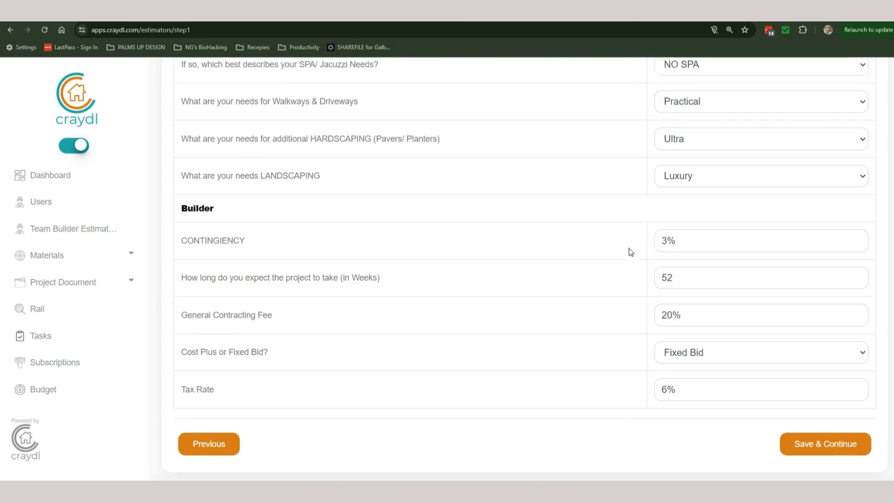
# Set the contract type to Cost Plus, then save the calculator inputs and continue to the budget review
pyautogui.scroll(-1, 585, 319)
pyautogui.click(688, 343)
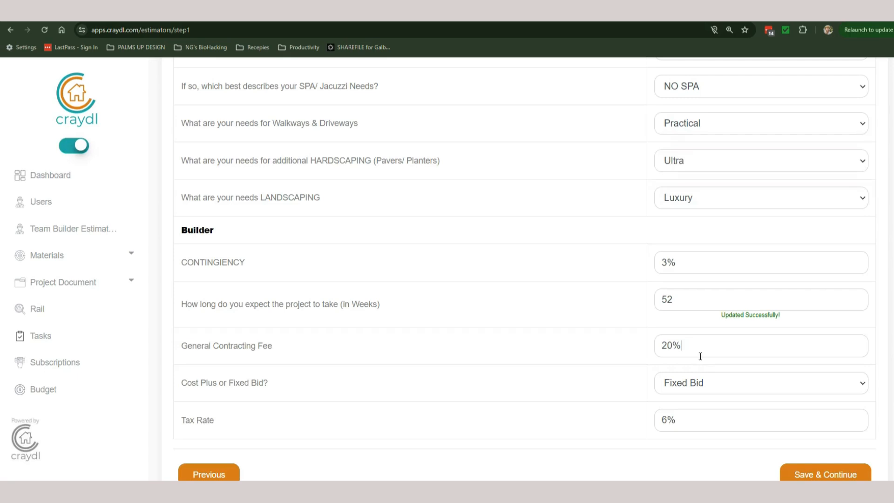
pyautogui.click(700, 376)
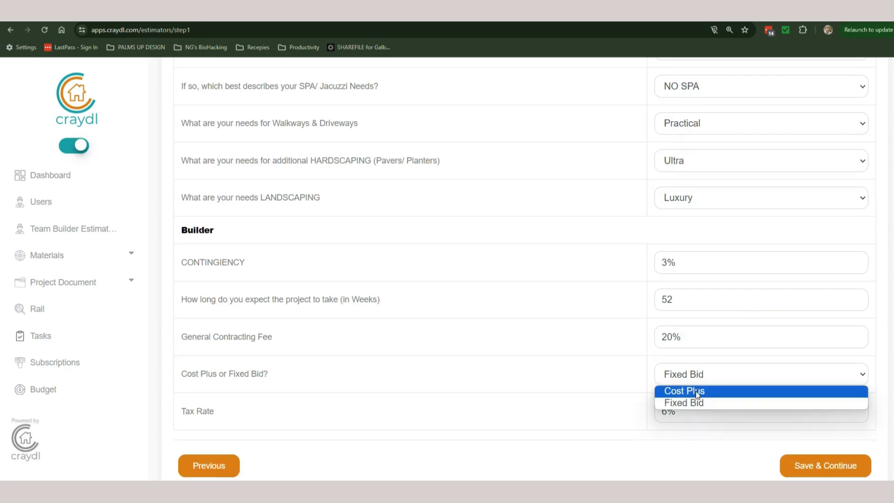
pyautogui.click(675, 391)
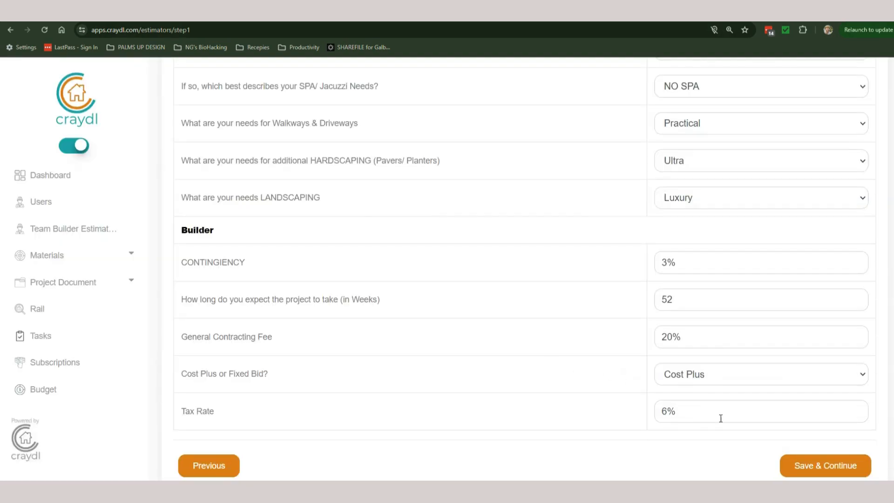
pyautogui.click(816, 467)
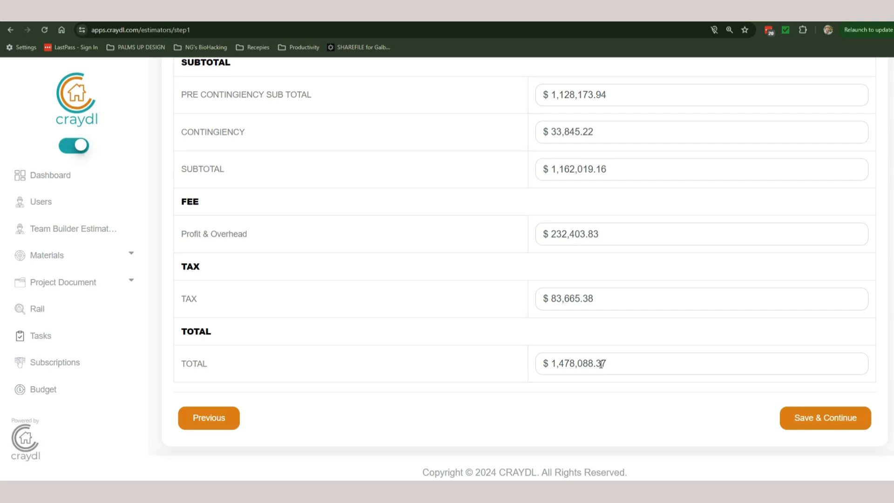
# Review the budget total and the line-item estimates from finishes and rough-in back to general project costs and preconstruction
pyautogui.moveTo(605, 363); pyautogui.dragTo(504, 354)
pyautogui.click(642, 392)
pyautogui.scroll(15, 652, 389)
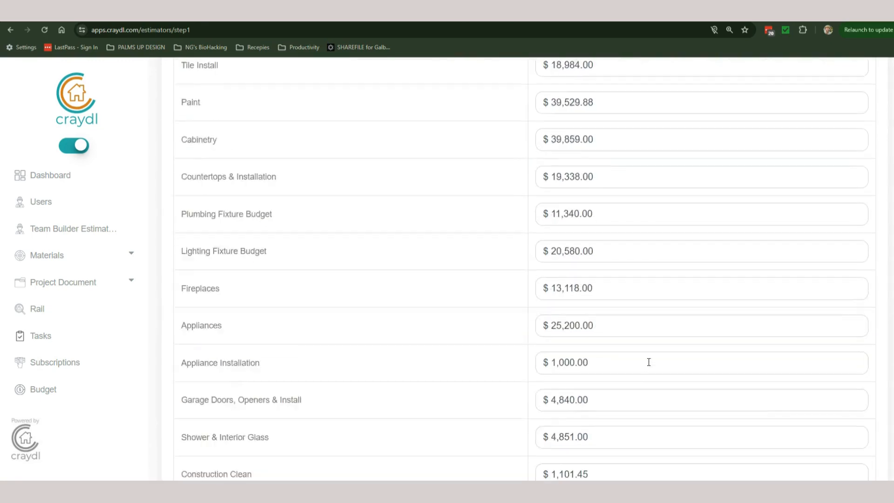
pyautogui.scroll(5, 649, 361)
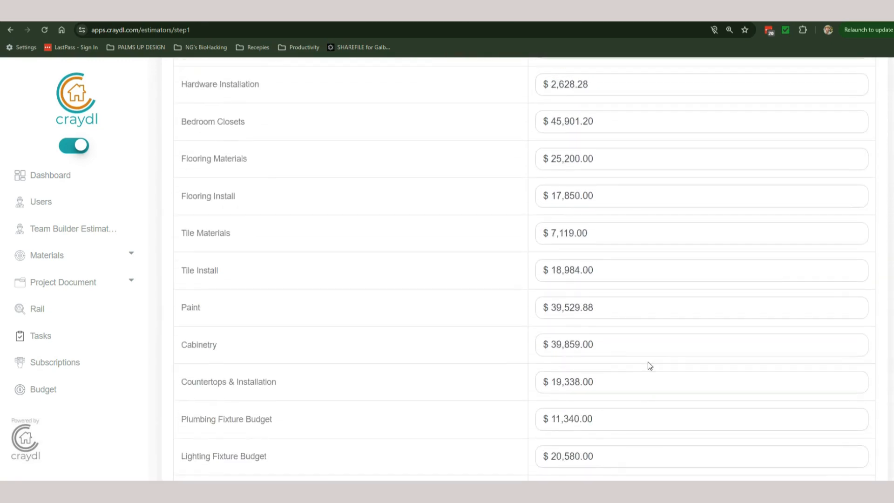
pyautogui.scroll(20, 649, 363)
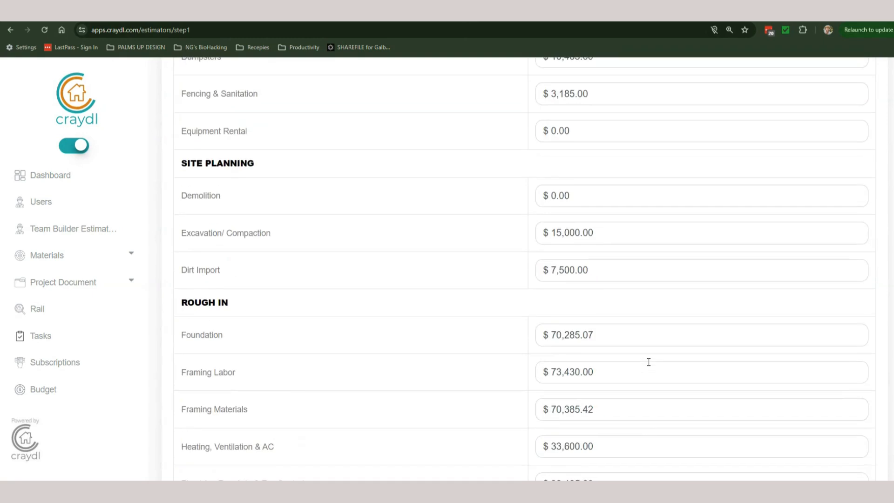
pyautogui.scroll(8, 599, 372)
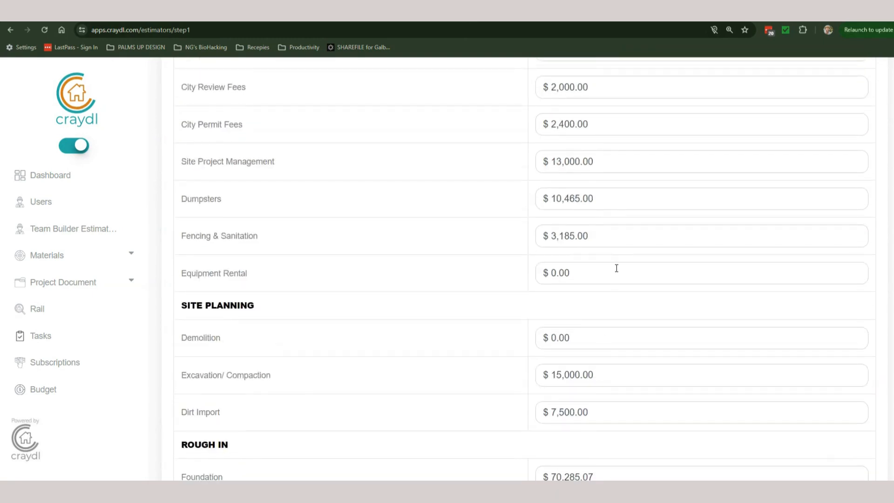
pyautogui.scroll(4, 609, 251)
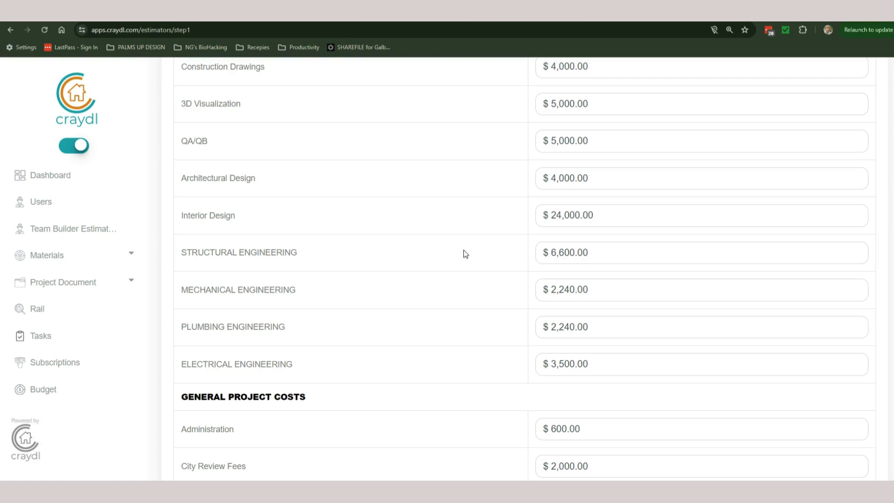
# Set the Landscape estimate in the Outdoor section of the budget to 100000
pyautogui.scroll(-20, 465, 254)
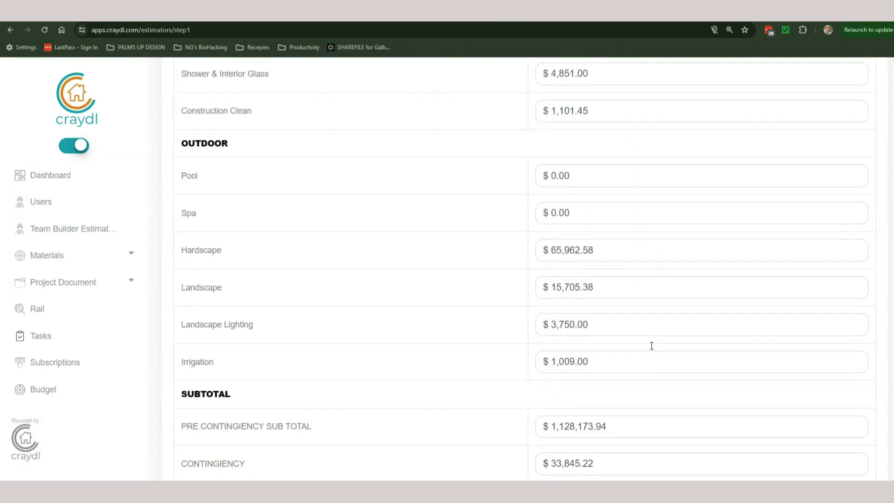
pyautogui.scroll(-1, 651, 346)
pyautogui.moveTo(622, 247); pyautogui.dragTo(477, 239)
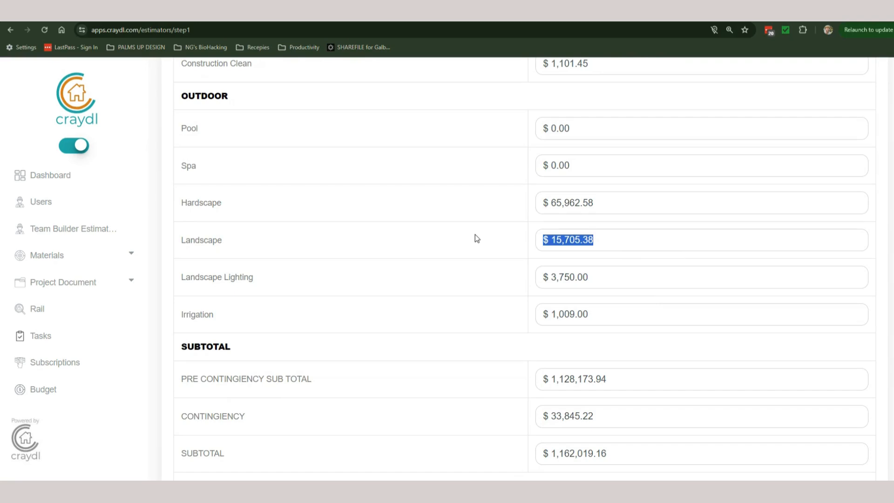
pyautogui.write('100000')
pyautogui.press('Tab')
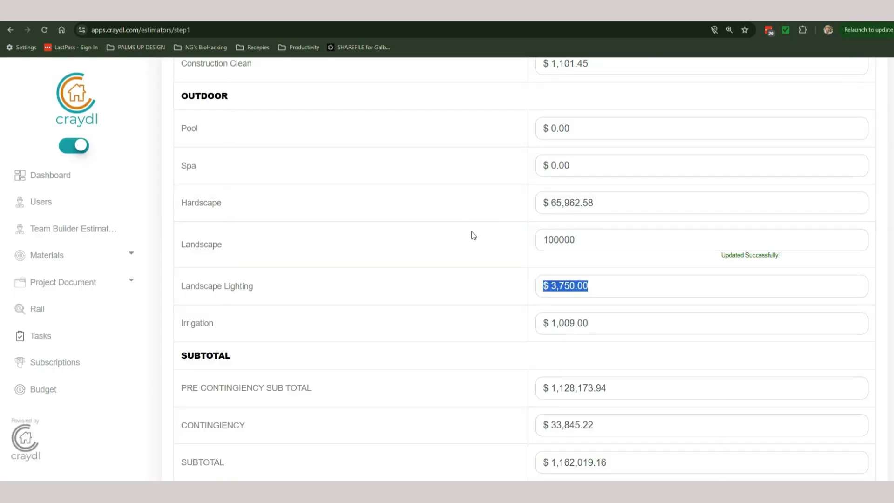
pyautogui.click(476, 230)
# Show the adjustment columns for expected unit cost, minimum and EUC rationalization in the Budget Elements table
pyautogui.scroll(15, 502, 229)
pyautogui.scroll(10, 502, 229)
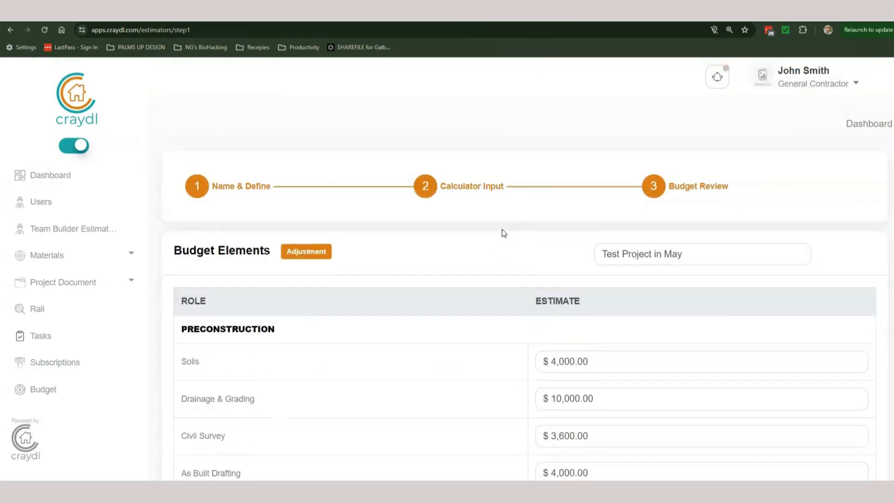
pyautogui.scroll(-5, 558, 309)
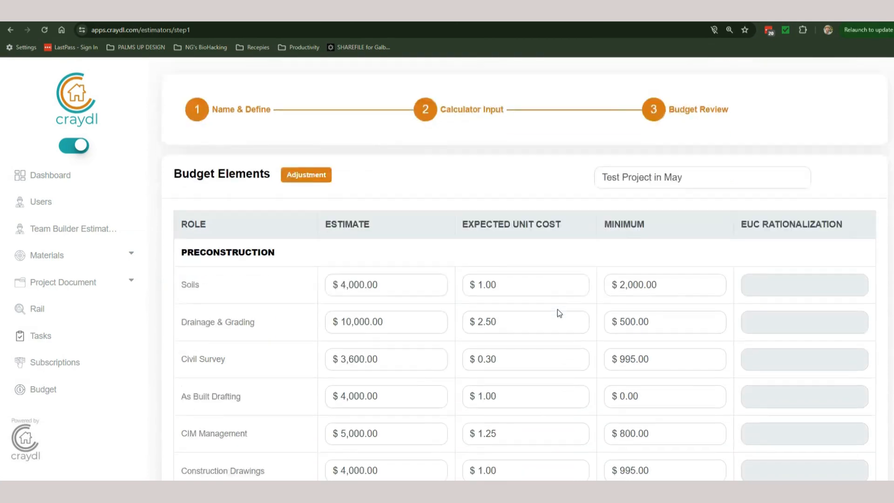
# Examine the expected unit costs for Site Project Management, Dumpsters, and Fencing & Sanitation under General Project Costs
pyautogui.scroll(-12, 571, 135)
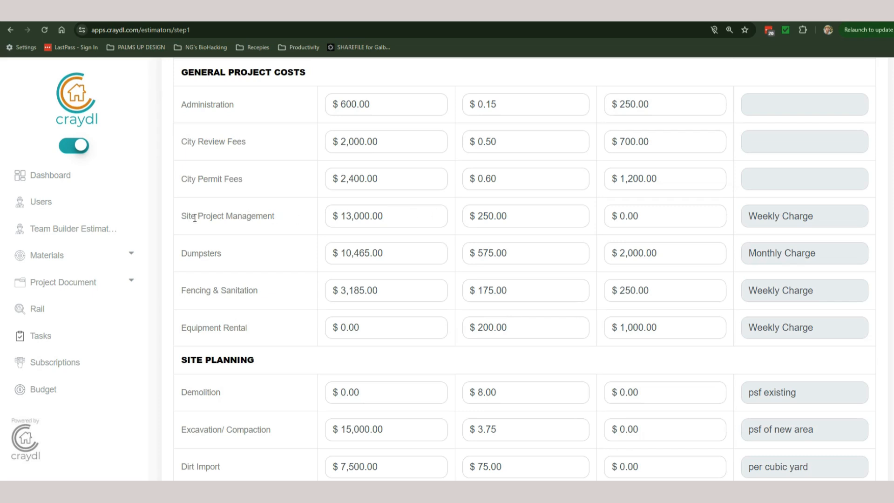
pyautogui.moveTo(513, 217); pyautogui.dragTo(442, 217)
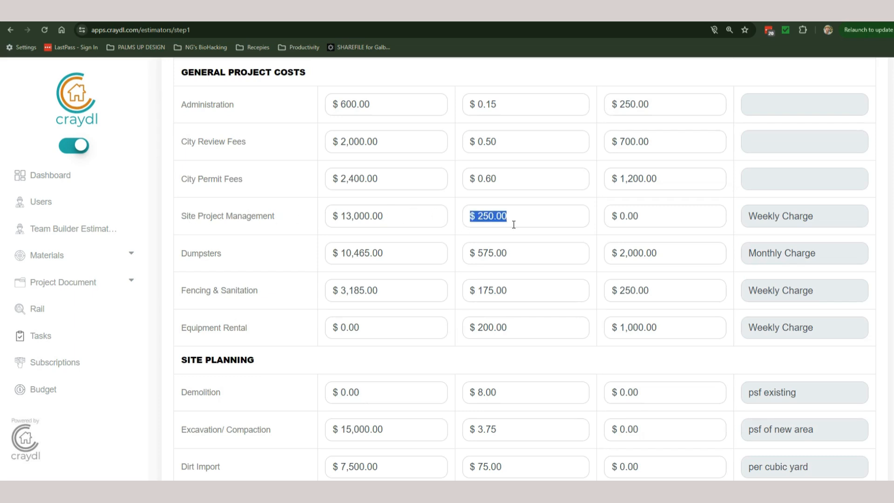
pyautogui.moveTo(525, 254); pyautogui.dragTo(447, 254)
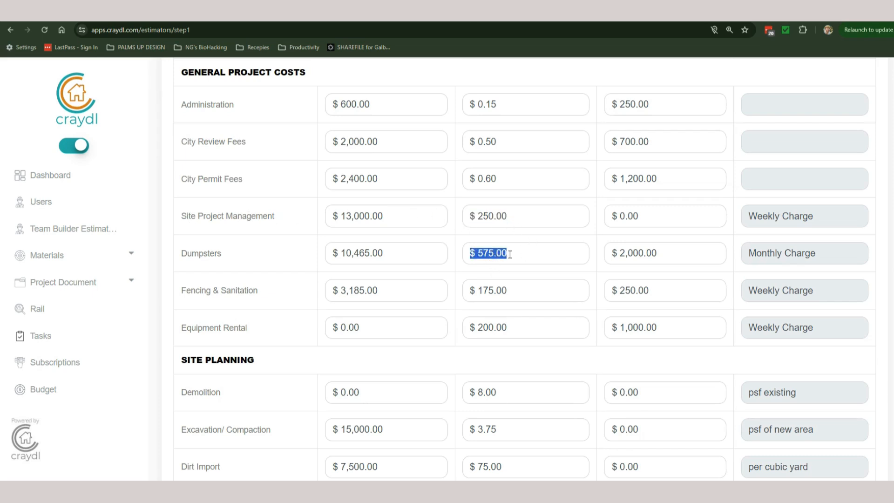
pyautogui.moveTo(527, 289); pyautogui.dragTo(437, 284)
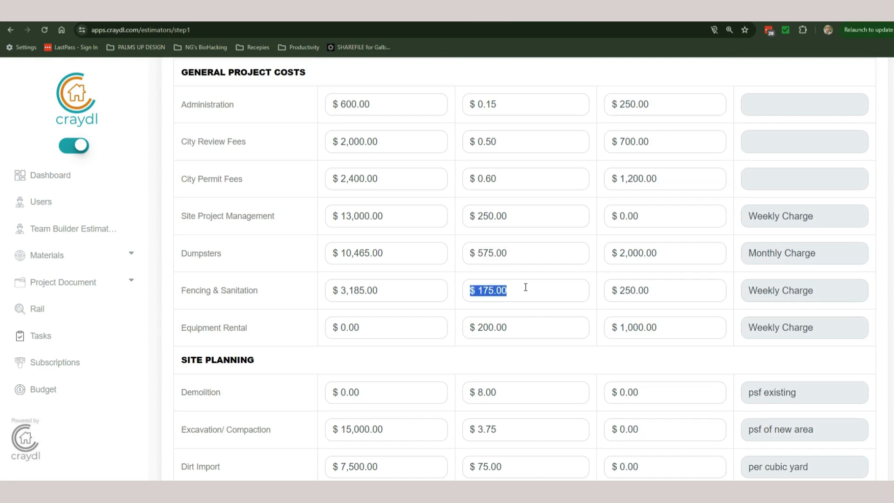
# Save the reviewed budget and create the project, skipping the customer invitation
pyautogui.scroll(-15, 451, 280)
pyautogui.click(794, 416)
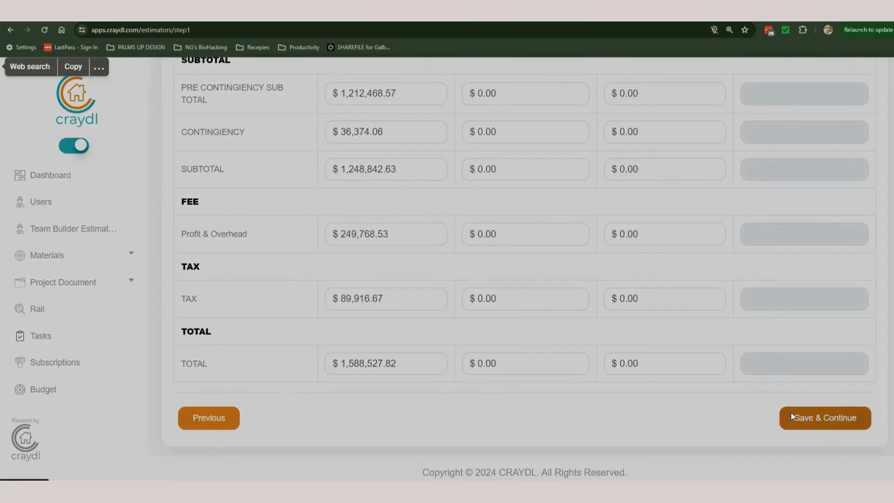
pyautogui.click(573, 335)
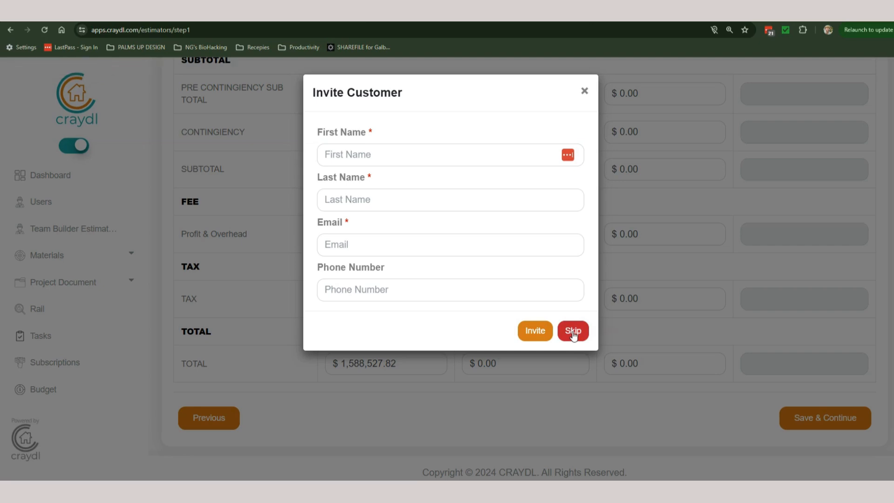
pyautogui.click(573, 331)
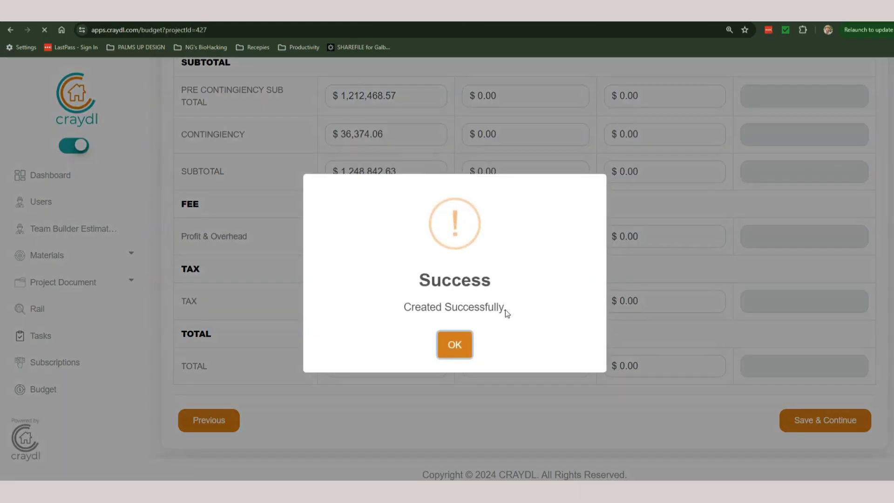
pyautogui.click(454, 343)
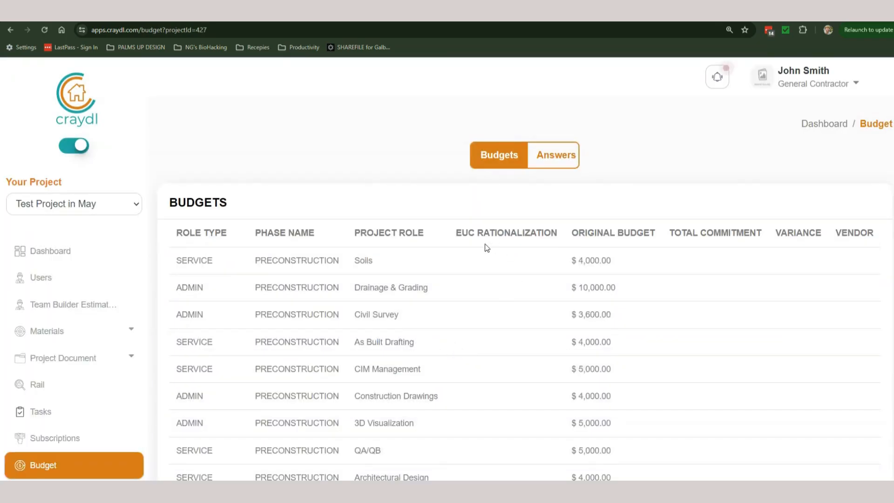
# Show the project's calculator answers and download the budget report as a PDF
pyautogui.click(490, 160)
pyautogui.click(553, 158)
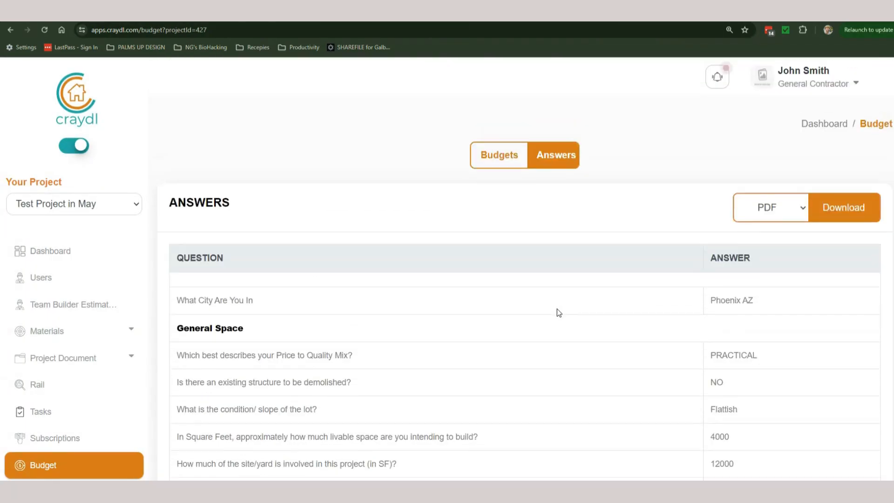
pyautogui.click(854, 210)
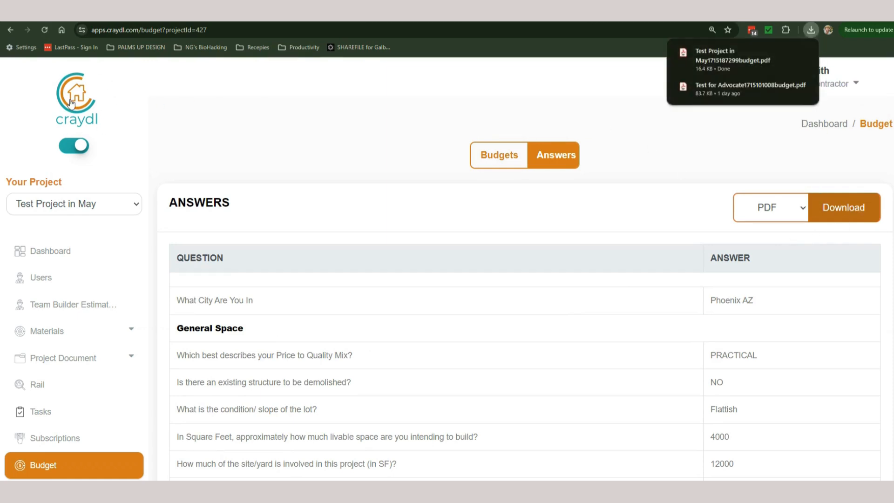
pyautogui.click(838, 85)
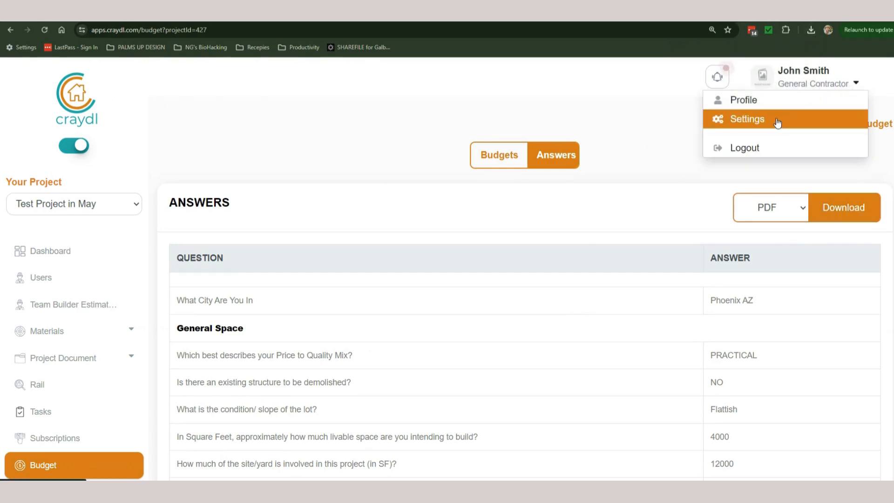
pyautogui.click(688, 103)
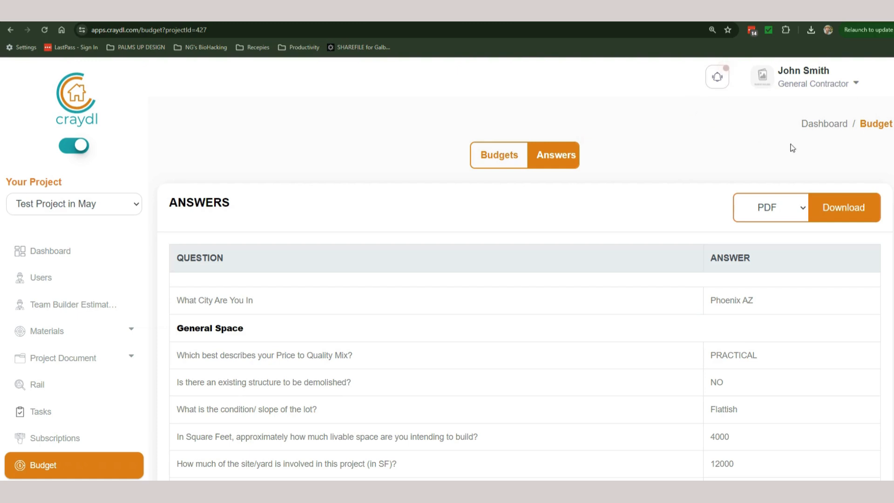
# Open the downloaded Test Project in May budget PDF, review its budget lines and calculator answers, and return to the project's answers page
pyautogui.click(809, 31)
pyautogui.click(730, 74)
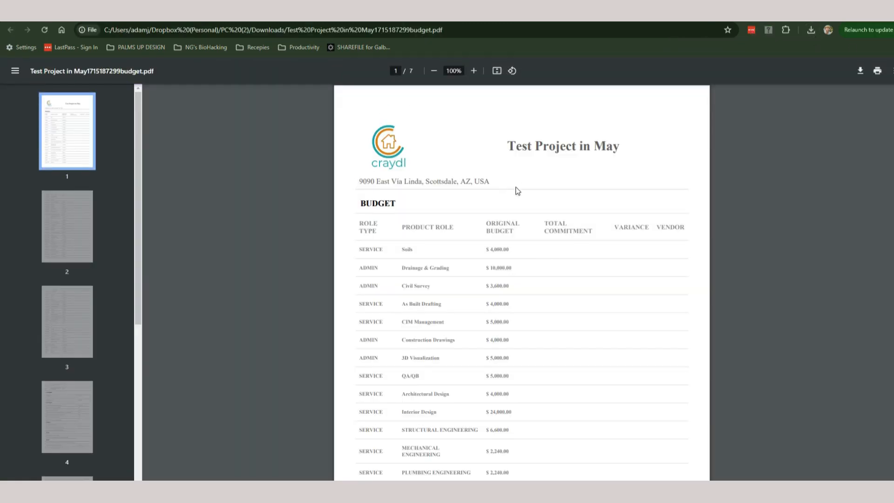
pyautogui.scroll(-3, 514, 255)
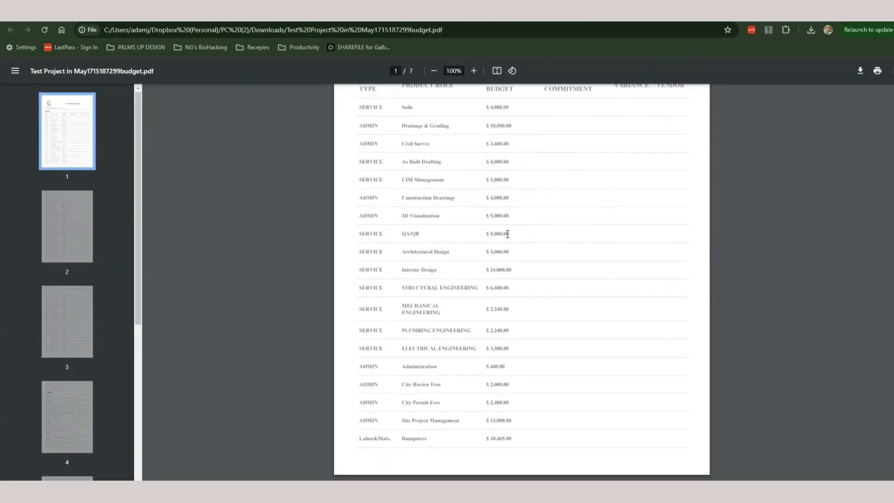
pyautogui.scroll(-18, 508, 234)
pyautogui.scroll(-15, 507, 234)
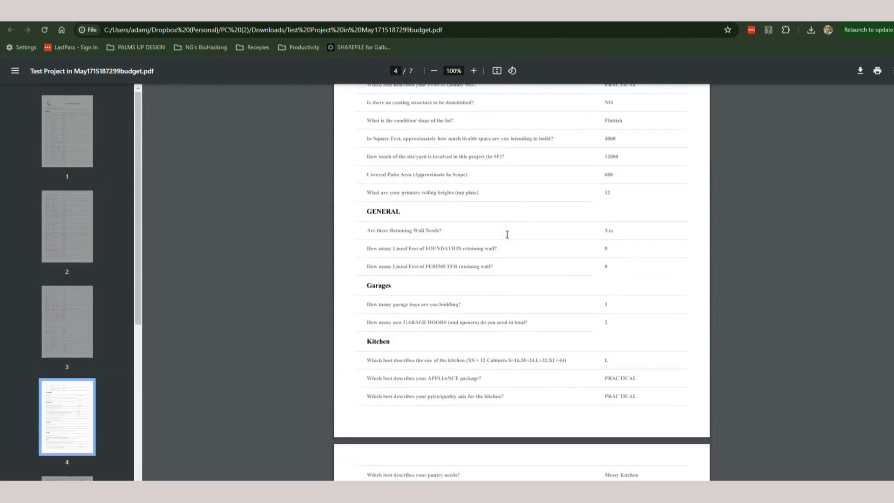
pyautogui.scroll(-8, 507, 234)
pyautogui.click(581, 16)
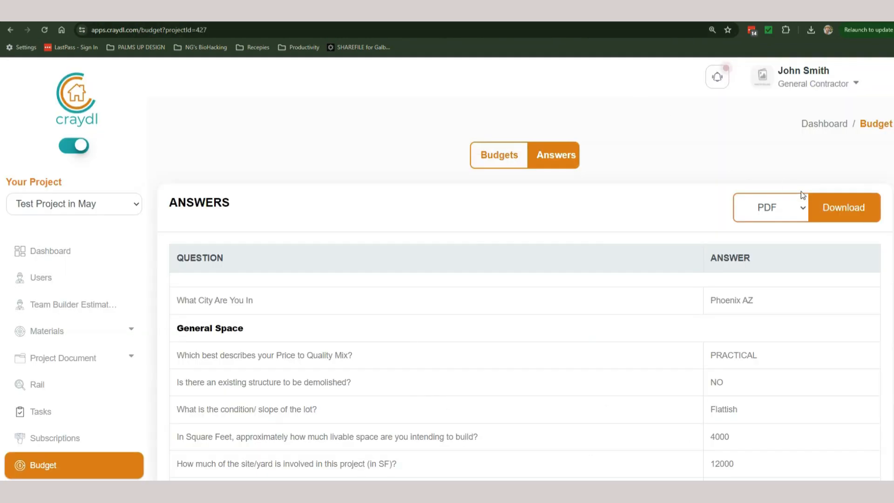
# Download the Test Project in May budget report as an Excel (.xlsx) file
pyautogui.click(796, 205)
pyautogui.click(782, 233)
pyautogui.click(843, 208)
# Go to the dashboard and check the available status options for Test Project In May in the Projects list
pyautogui.scroll(-10, 551, 257)
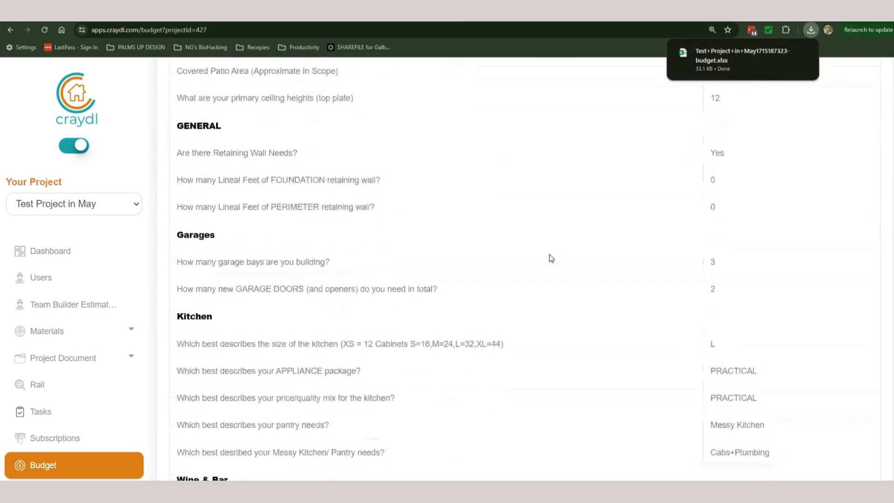
pyautogui.click(66, 251)
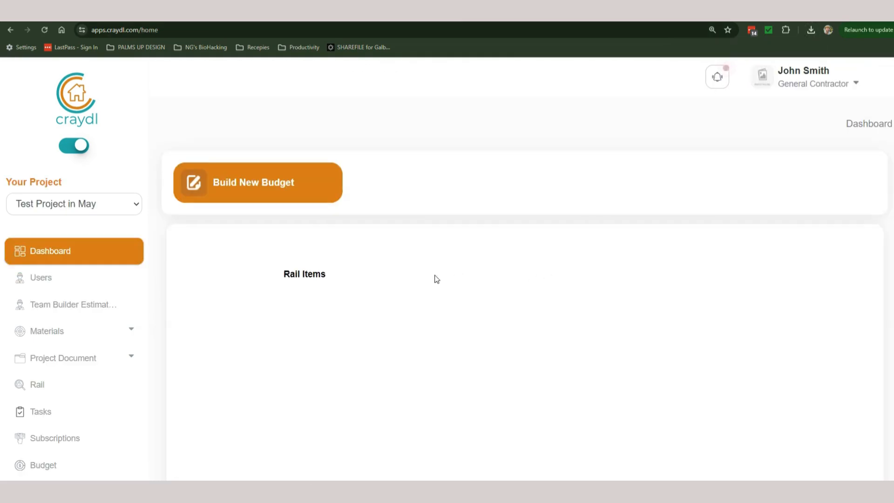
pyautogui.scroll(-8, 440, 279)
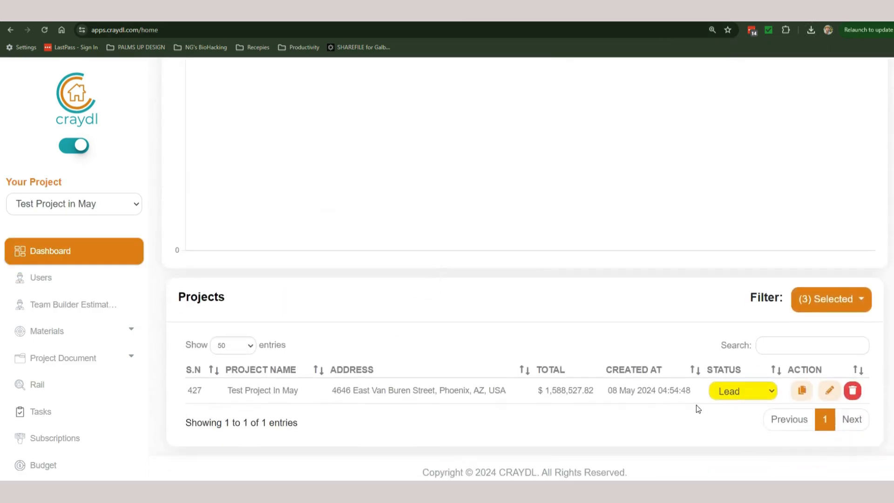
pyautogui.click(763, 395)
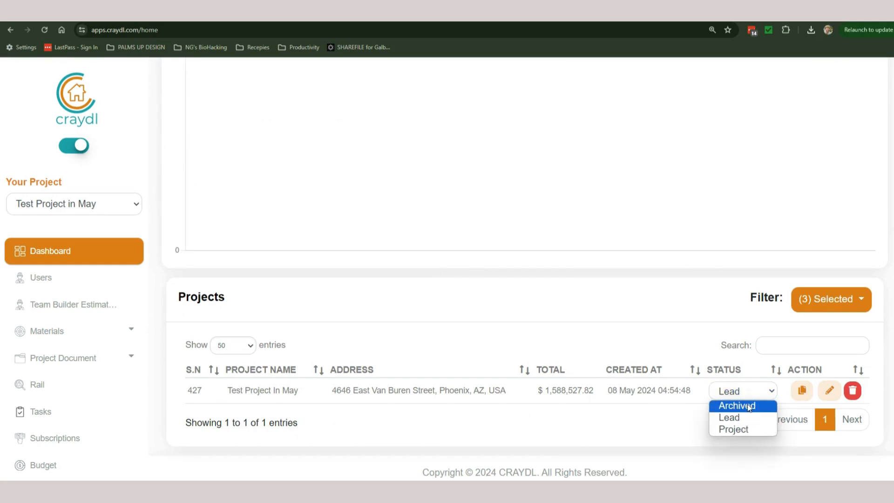
pyautogui.click(740, 358)
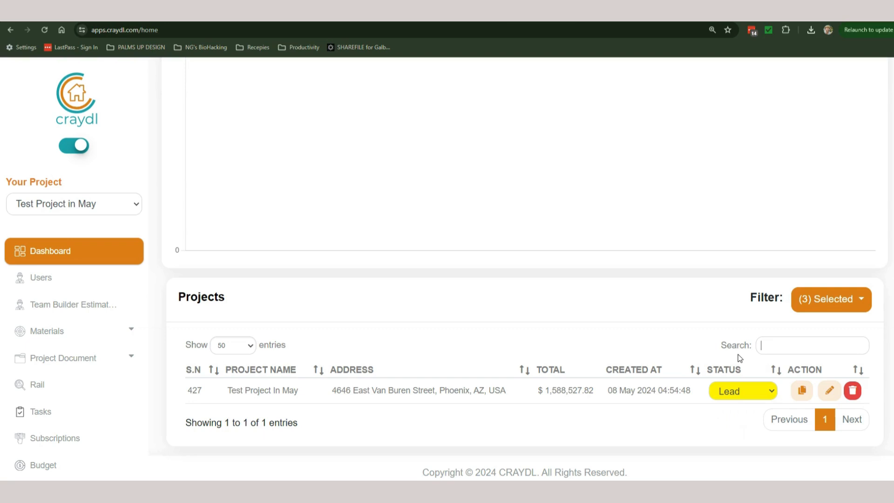